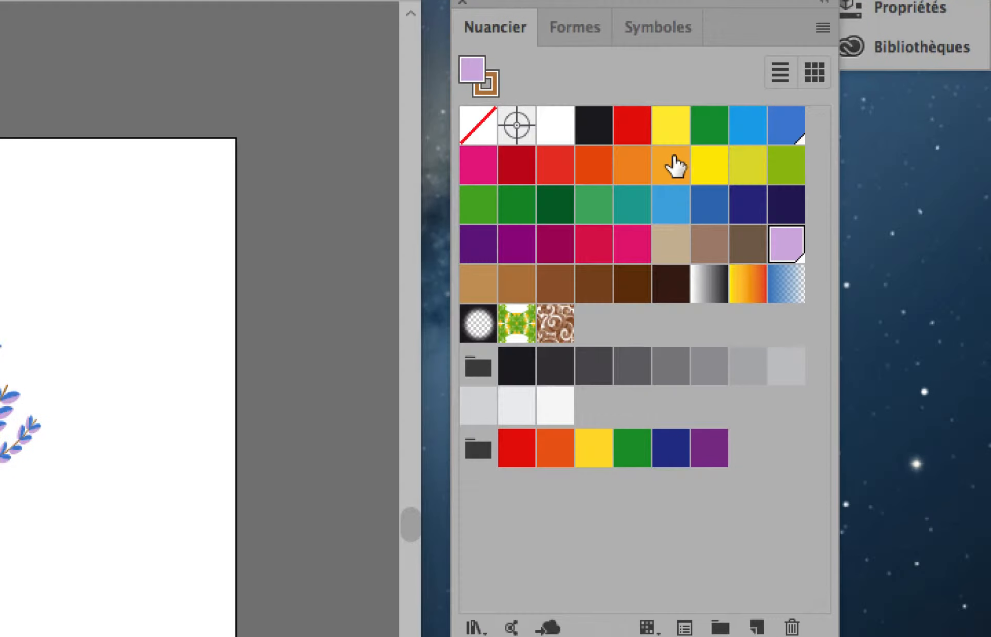
Turn off the global option for the blue Bleu CMJN swatch and the lilac swatch, and save the document
double_click(782, 131)
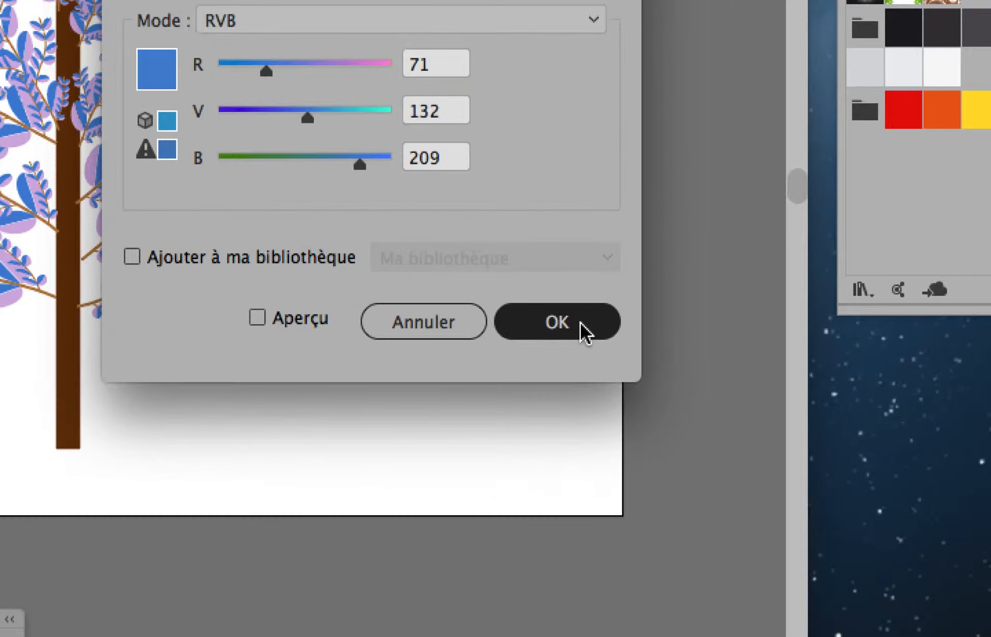
click(825, 550)
double_click(786, 127)
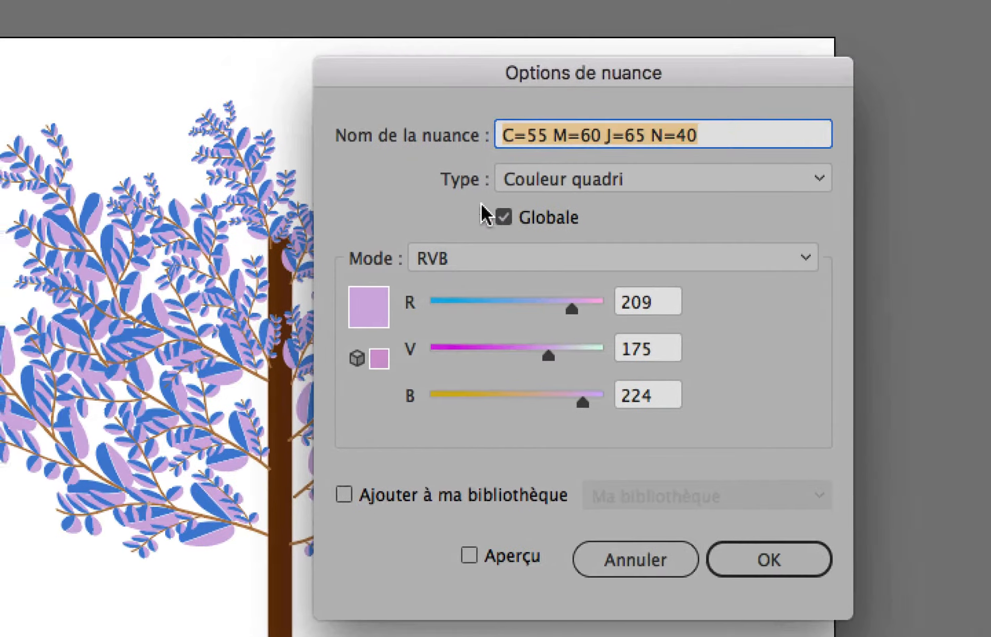
click(499, 217)
click(744, 544)
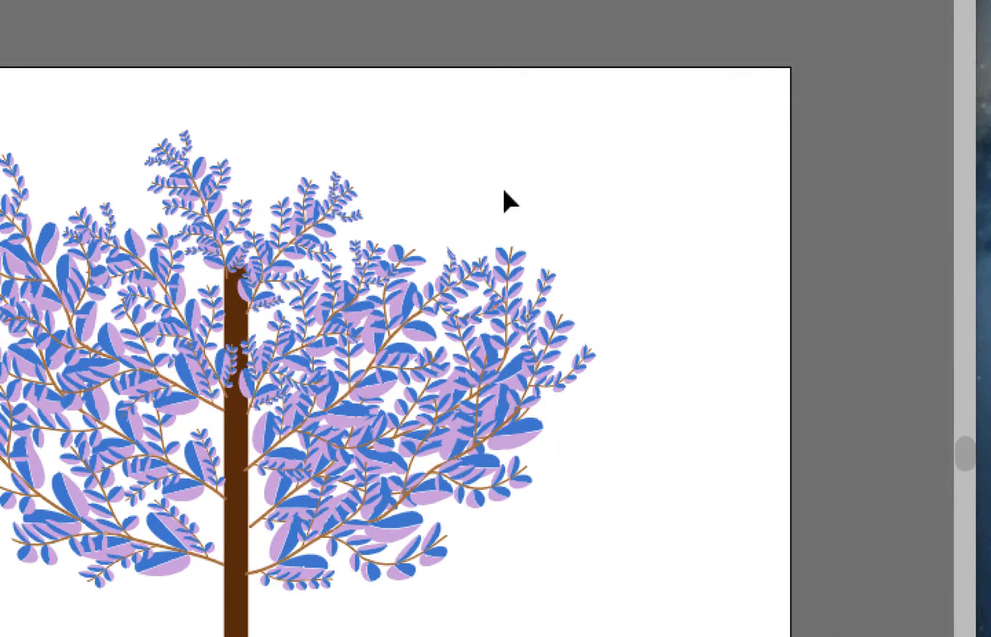
click(207, 11)
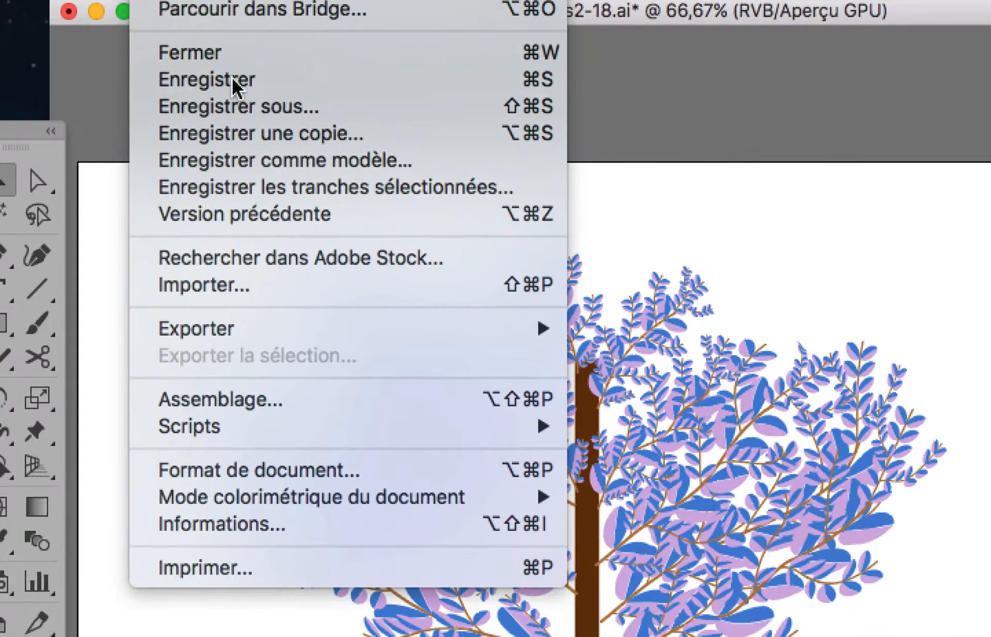
click(238, 83)
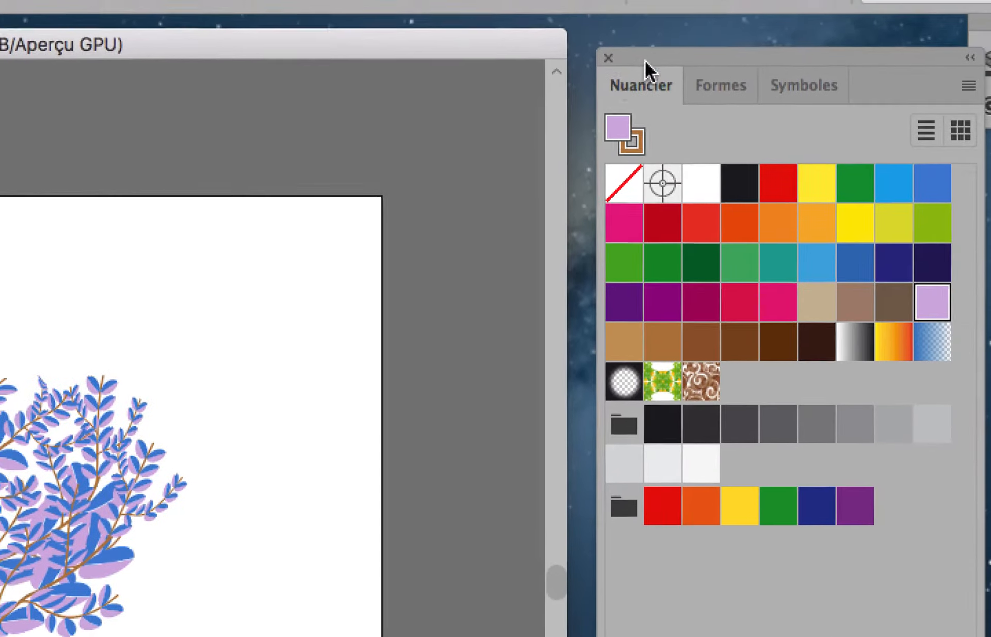
Enable the preview in the options of the blue Bleu CMJN swatch and change its colour to R 197, V 203, B 209
drag(497, 63, 298, 83)
double_click(709, 115)
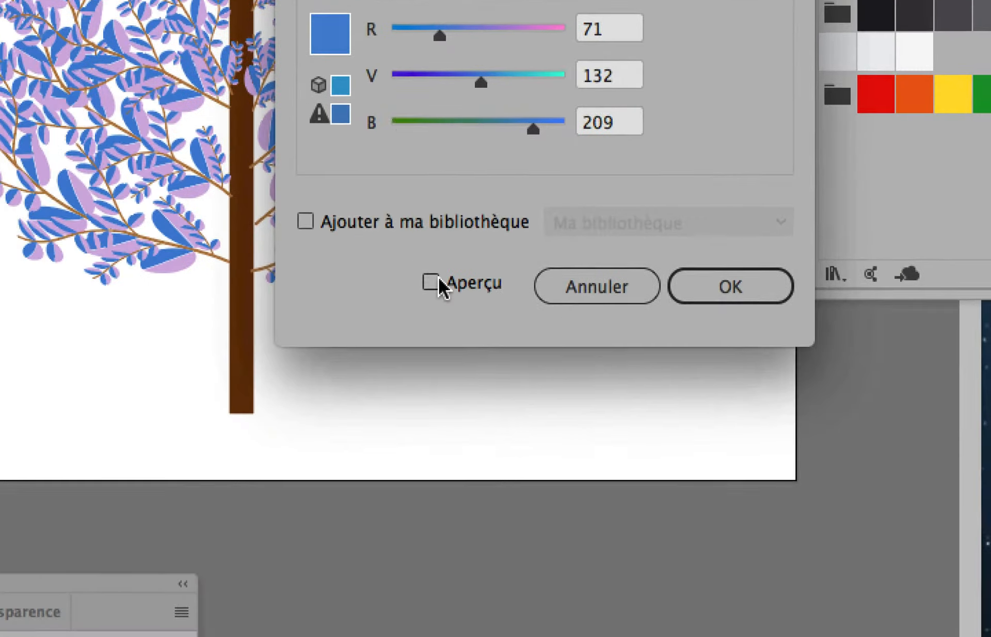
click(376, 504)
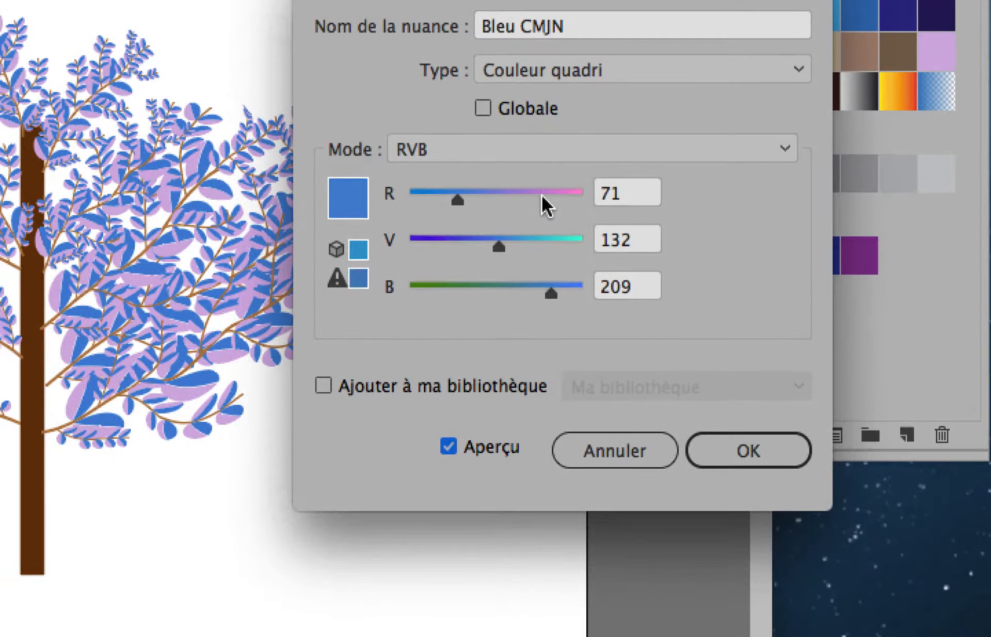
click(492, 194)
click(547, 241)
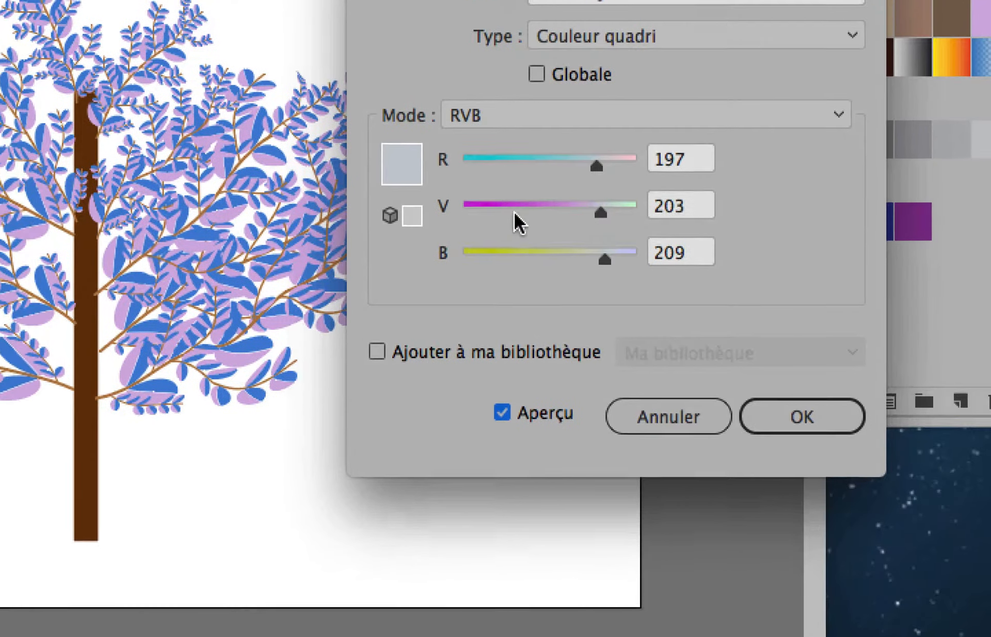
Make the Bleu CMJN swatch global and set its colour to green with R 89, V 185, B 65
click(459, 243)
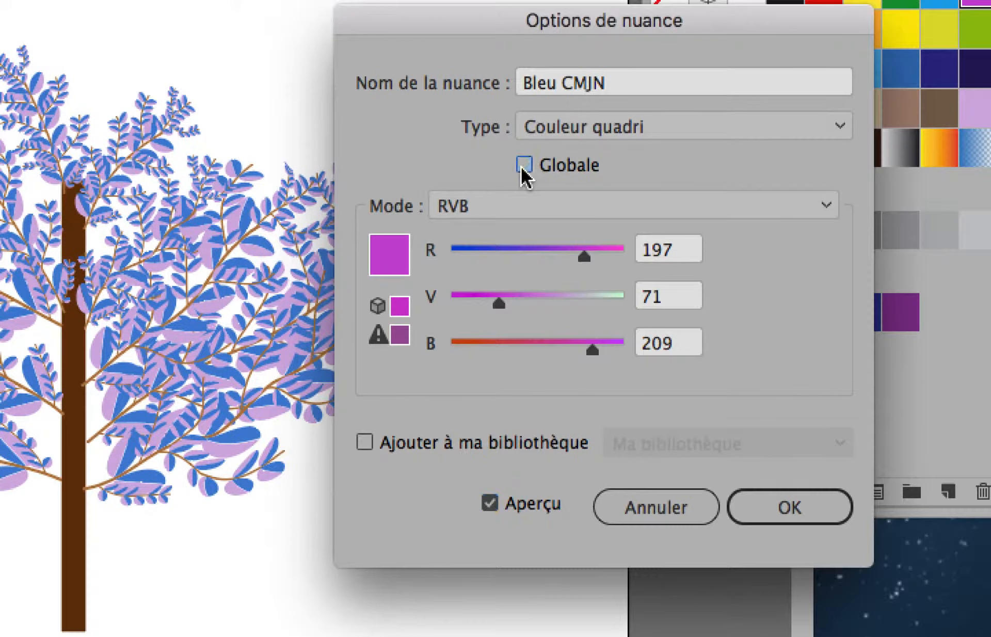
click(523, 155)
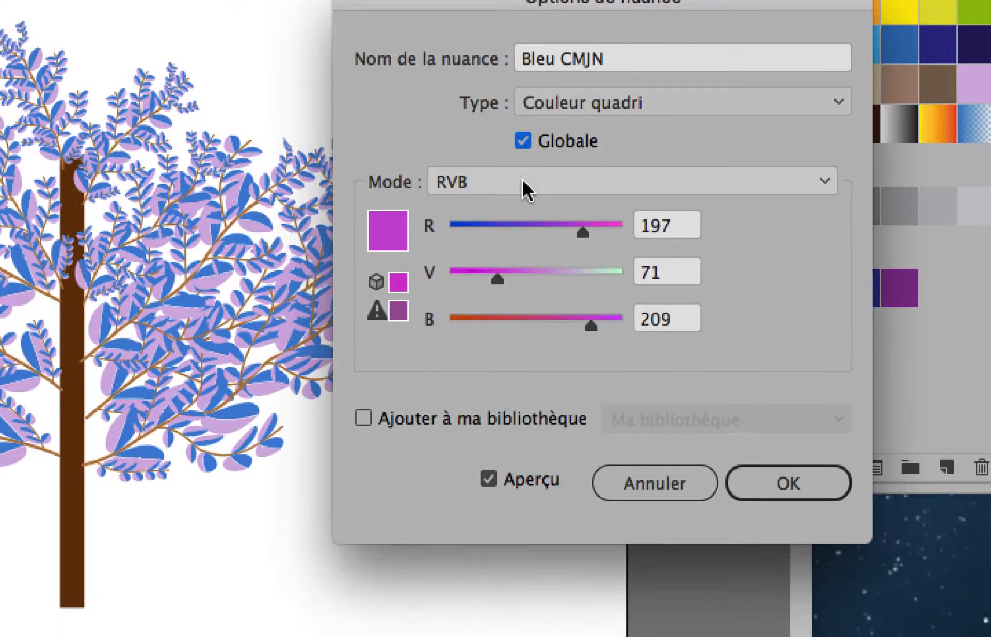
click(511, 240)
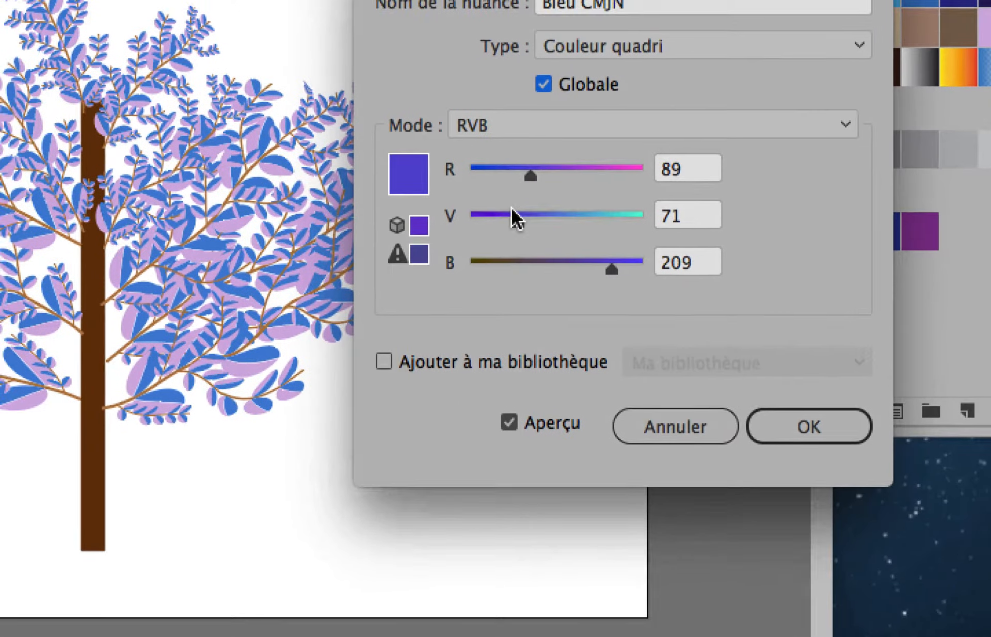
drag(512, 214, 594, 216)
click(513, 261)
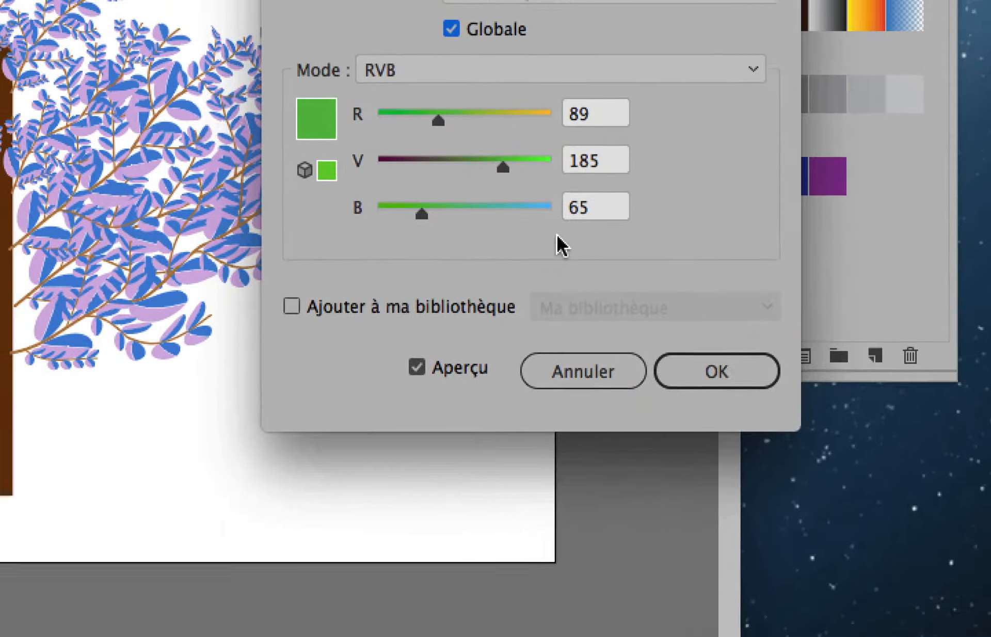
click(752, 502)
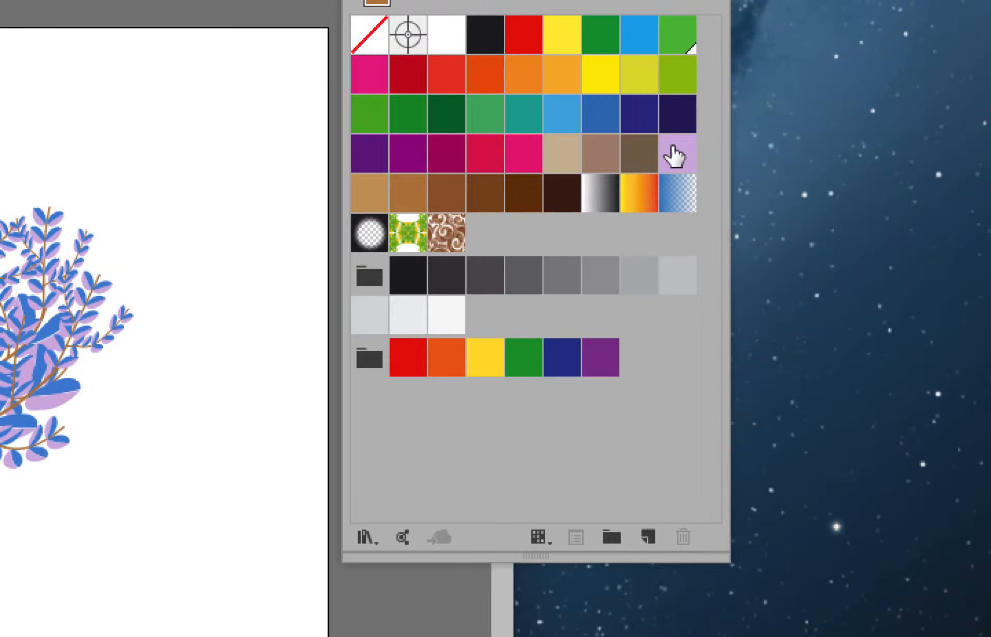
With the preview enabled, make the lilac swatch global and shift its colour to R 59, V 66, B 224
click(707, 15)
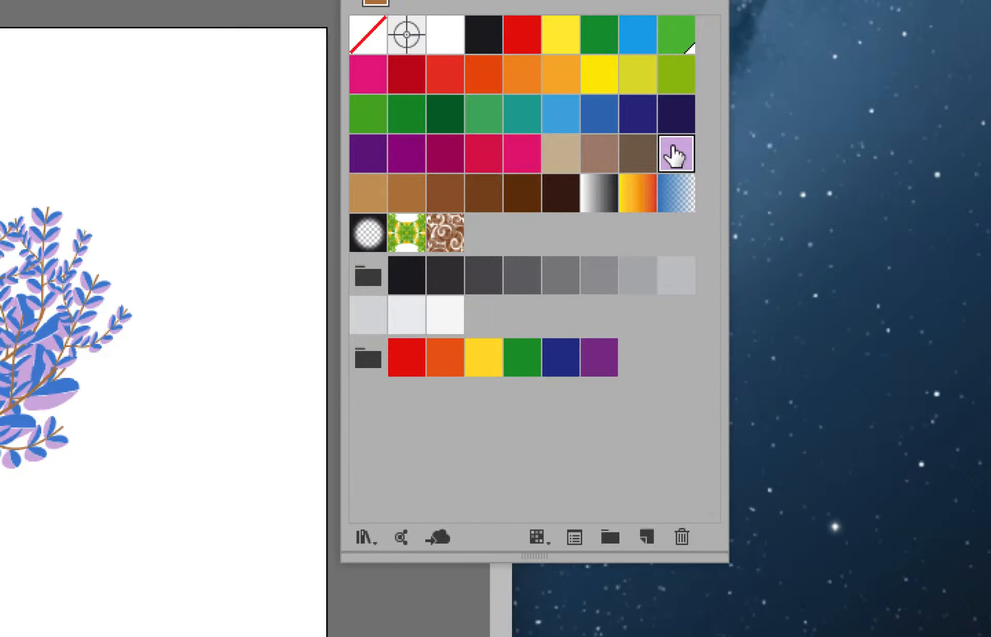
double_click(675, 155)
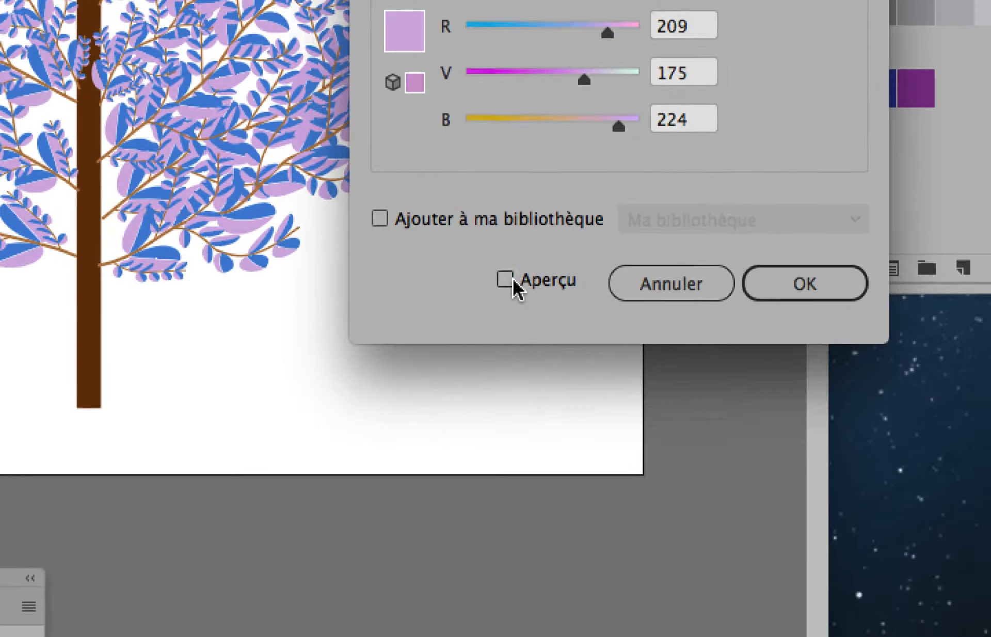
click(508, 281)
click(501, 155)
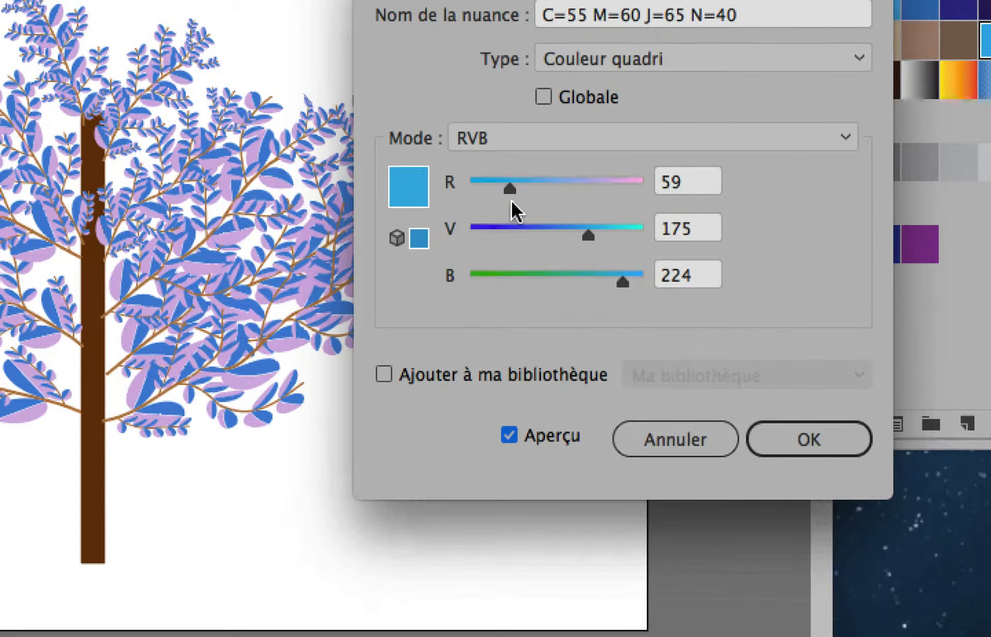
click(507, 198)
click(527, 157)
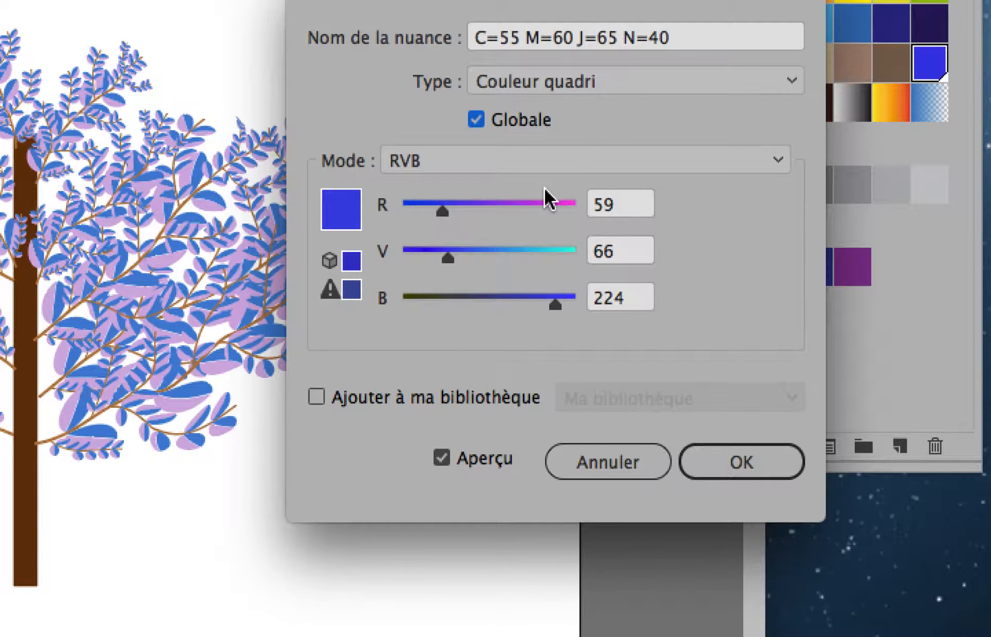
Set the same global swatch to a golden yellow with R 217, V 179, B 64 and apply the change
click(581, 238)
click(559, 284)
click(537, 212)
click(459, 257)
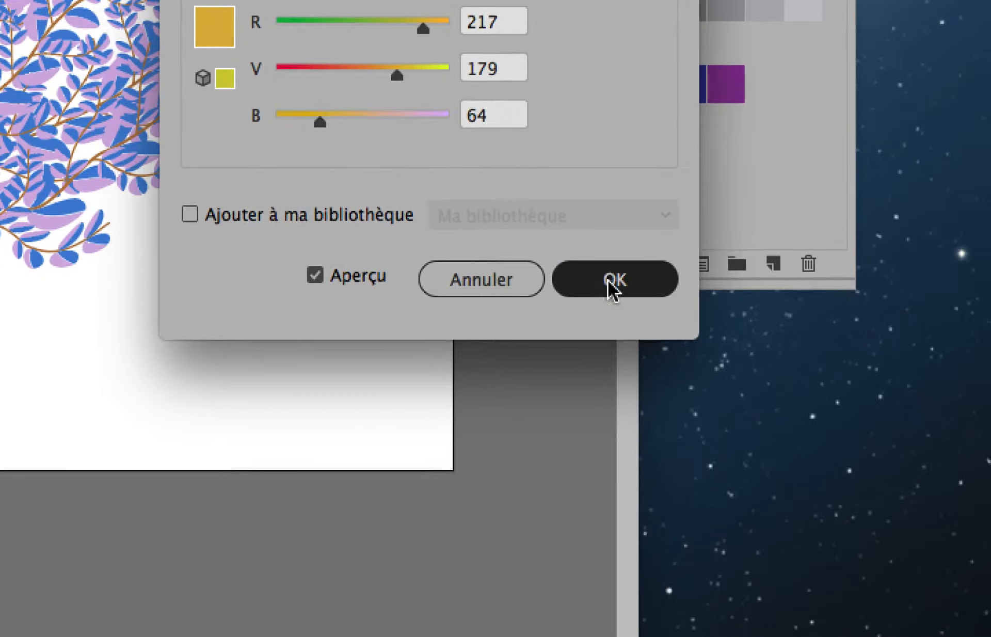
click(609, 282)
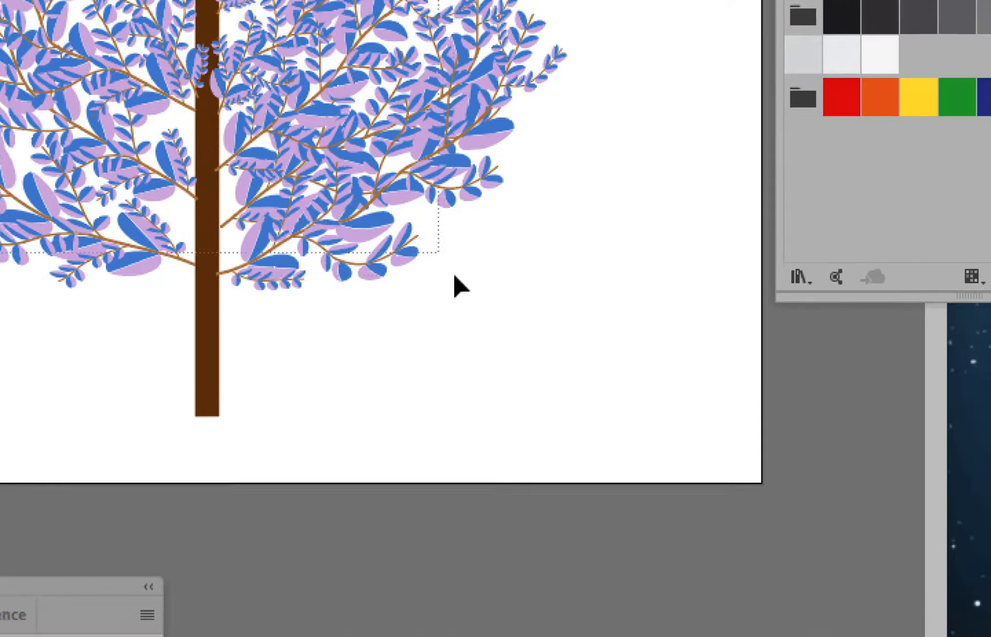
Select a branch of the tree to compare its colours with the edited swatches, and clear the selection
drag(455, 275, 590, 371)
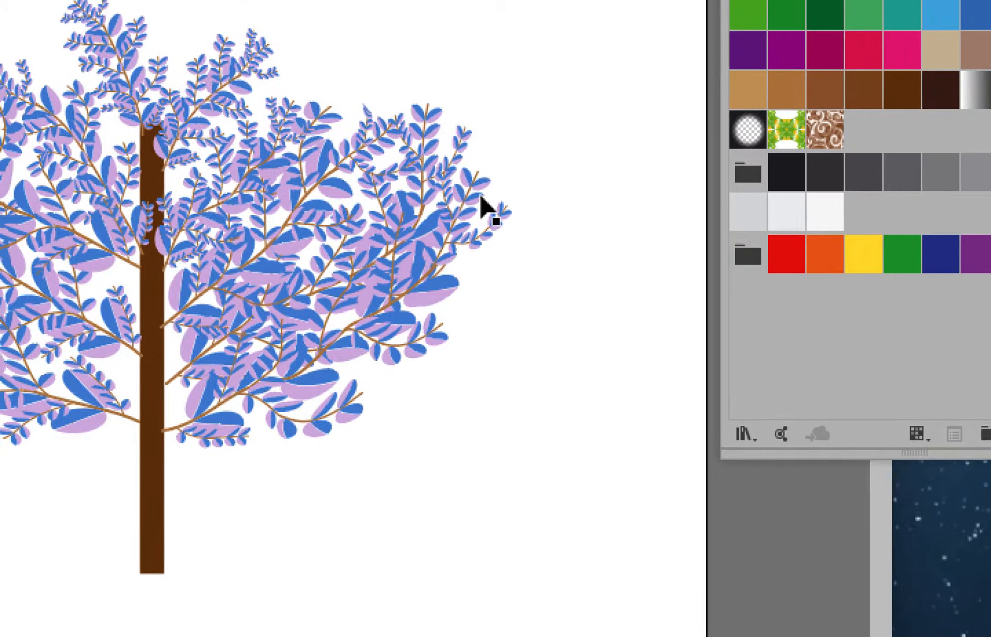
click(383, 279)
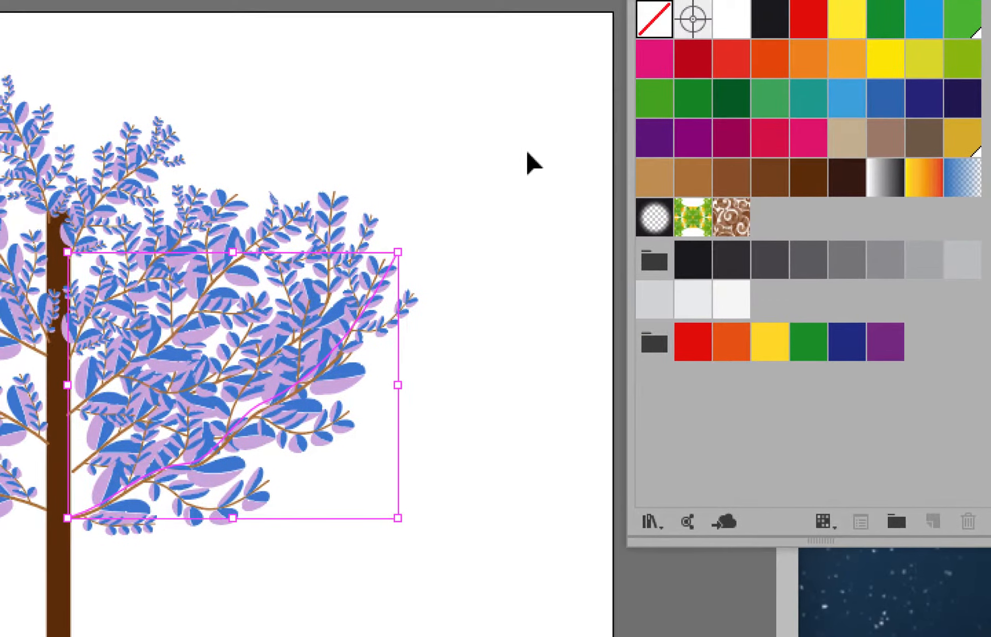
click(201, 216)
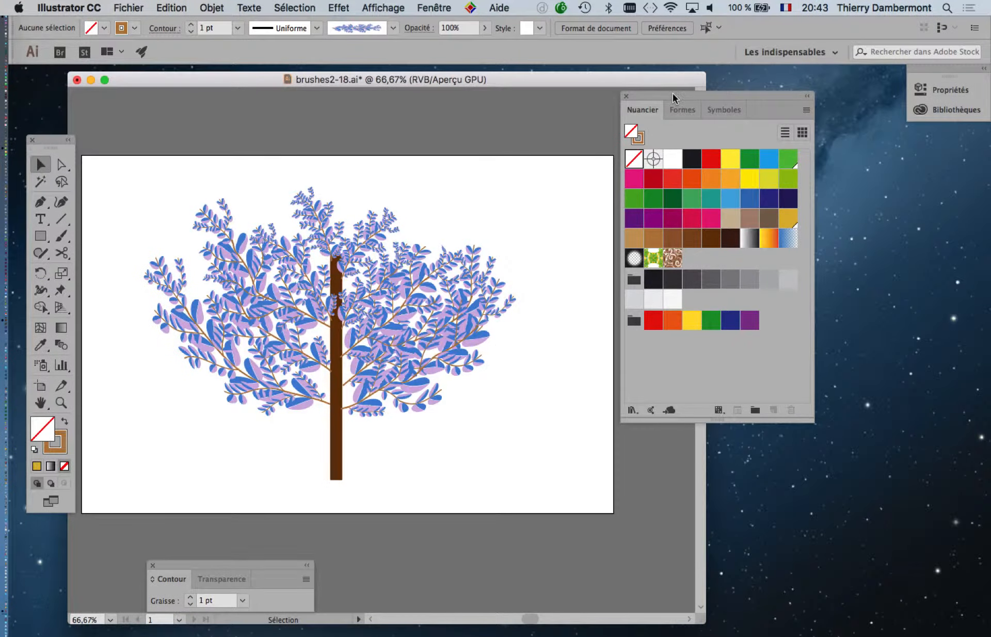
Move the swatches clear of the artboard and delete the entire tree artwork
drag(673, 93, 731, 113)
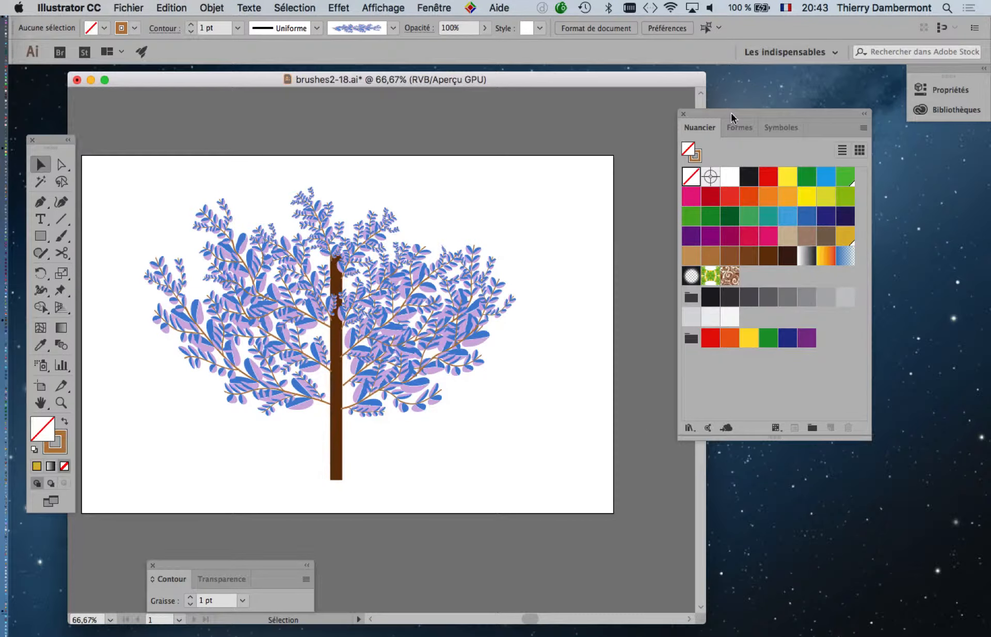
key(super+1)
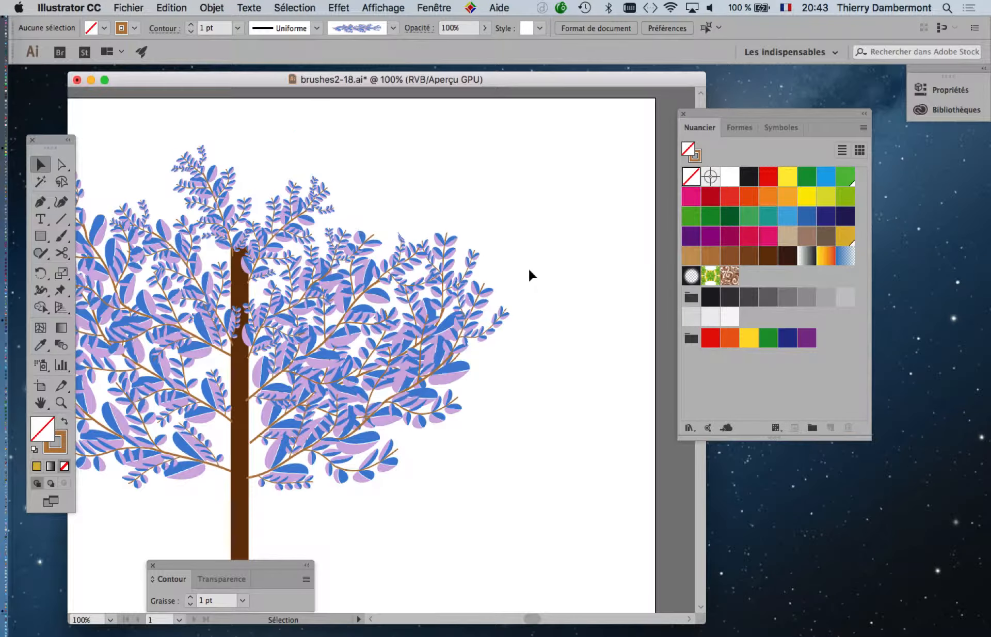
drag(494, 263, 557, 242)
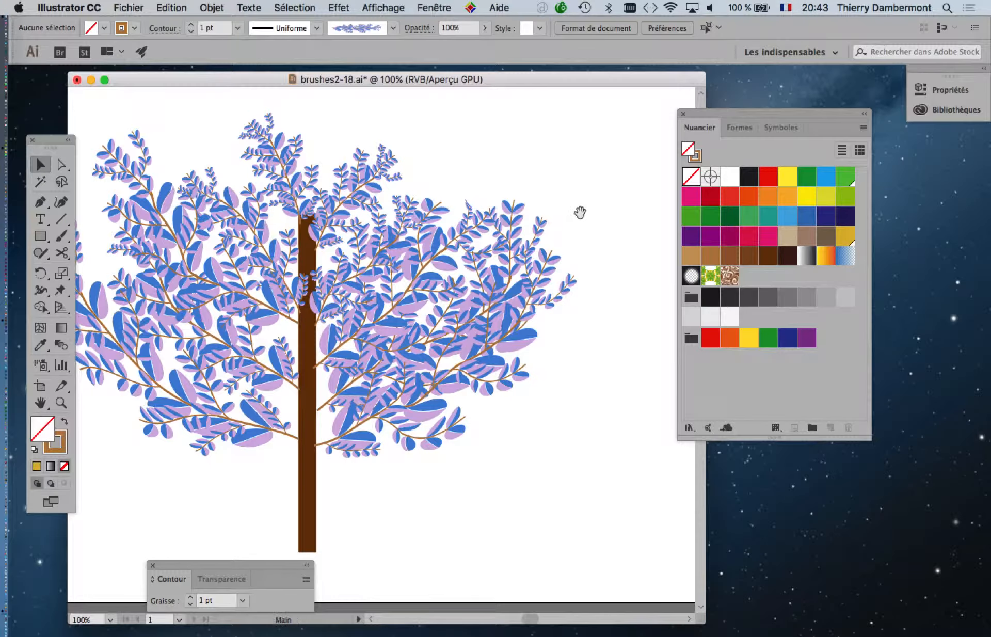
drag(581, 212, 638, 225)
key(super+a)
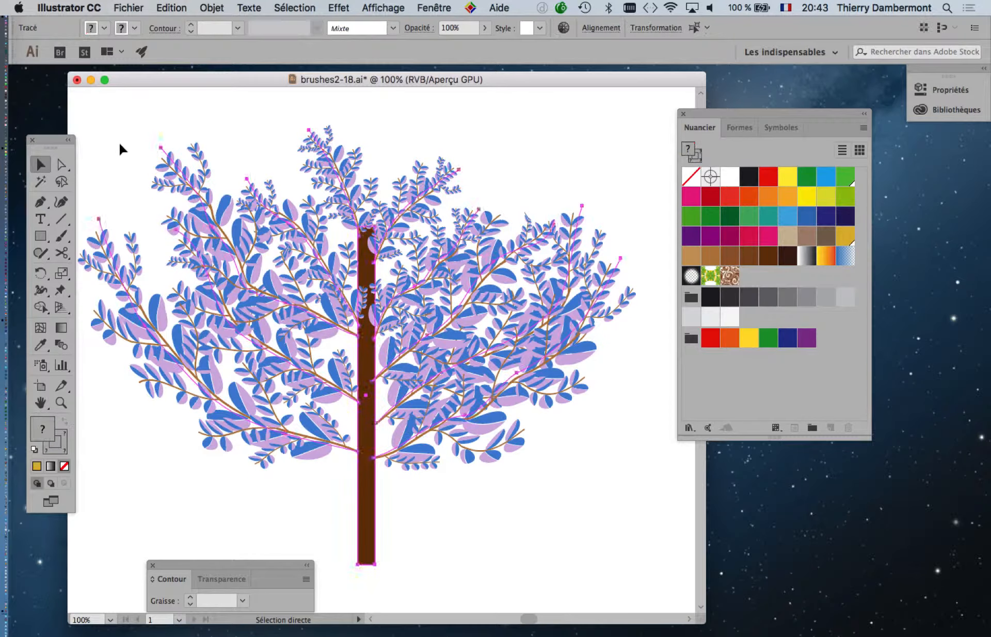
key(Delete)
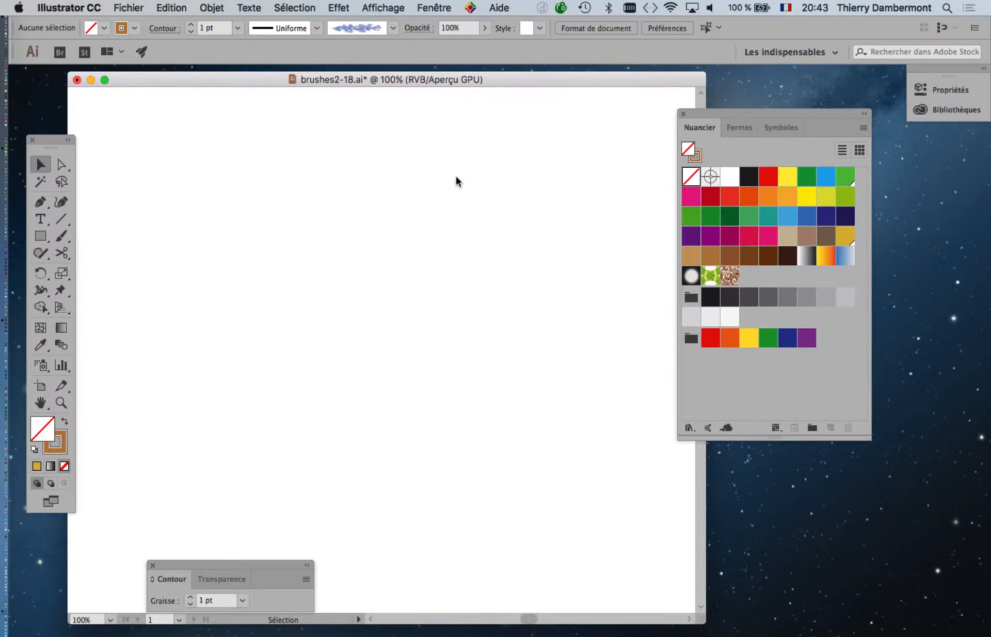
Display the brushes (Formes) and detach them from their group into a separate floating panel
click(434, 8)
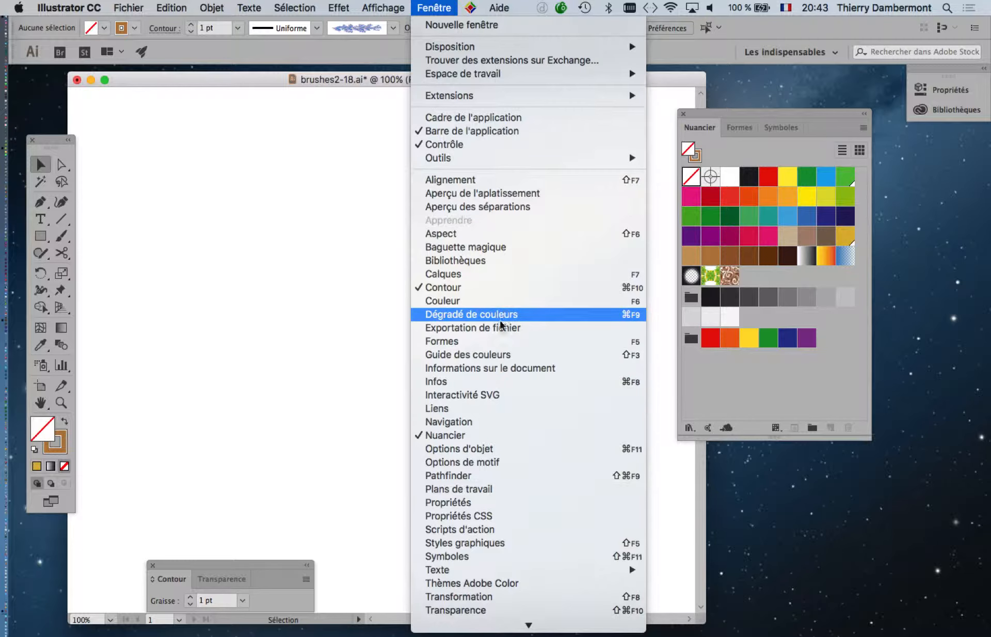
click(494, 347)
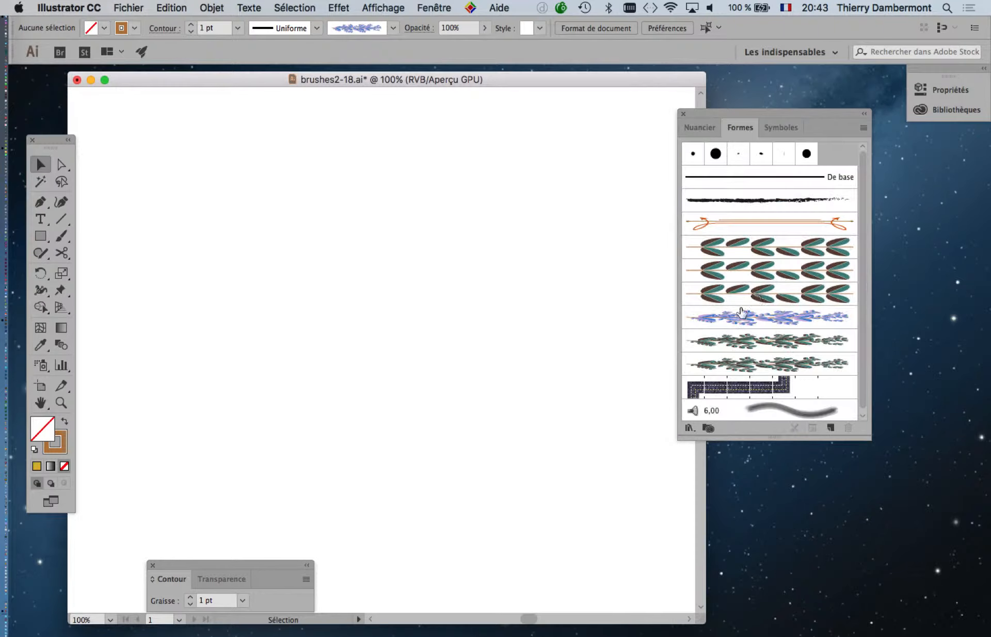
drag(554, 175, 525, 198)
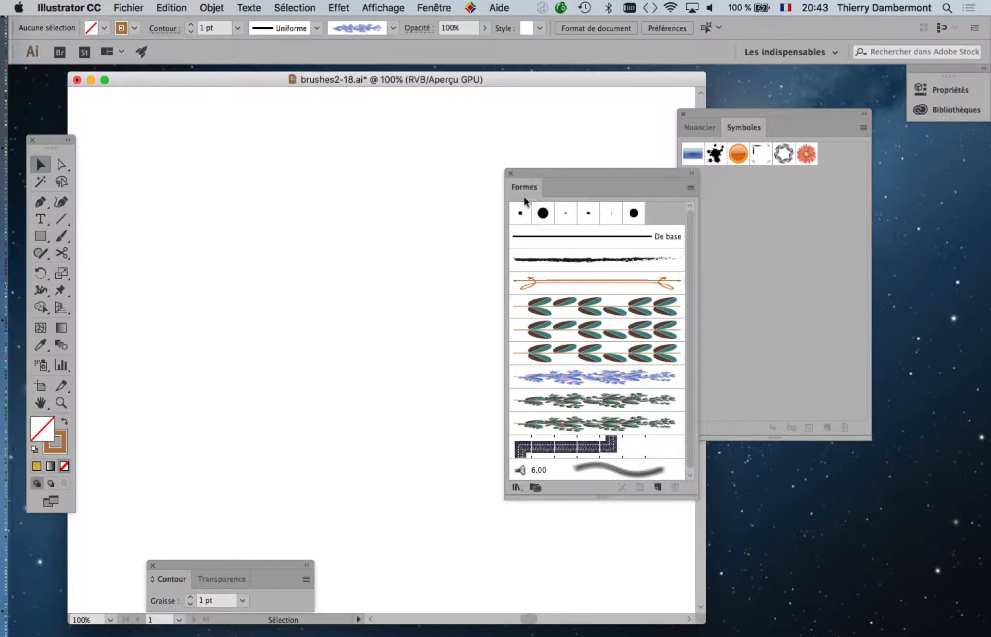
Place the source artwork of the blue and lilac branch brush on the empty artboard and close the brushes
scroll(594, 407, down, 1)
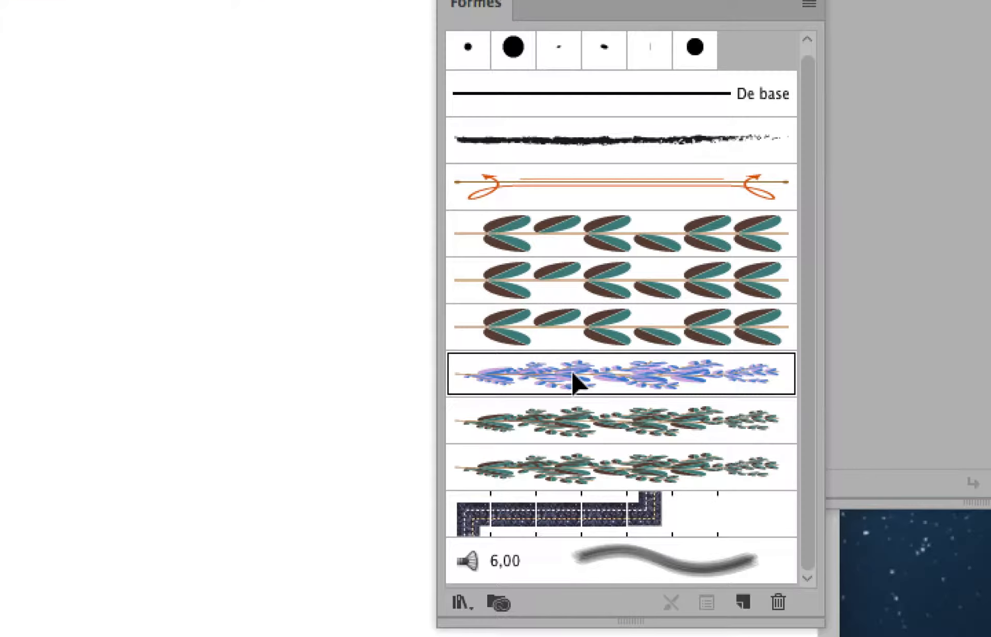
mouse_move(575, 382)
mouse_down()
mouse_move(371, 365)
mouse_move(343, 348)
mouse_up()
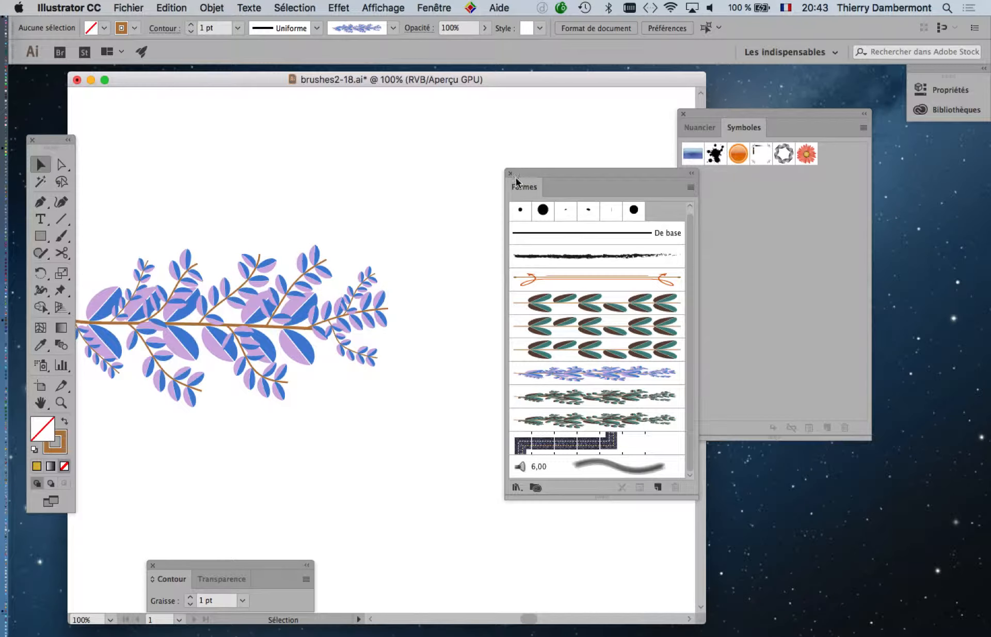
click(511, 174)
key(space)
drag(383, 240, 600, 193)
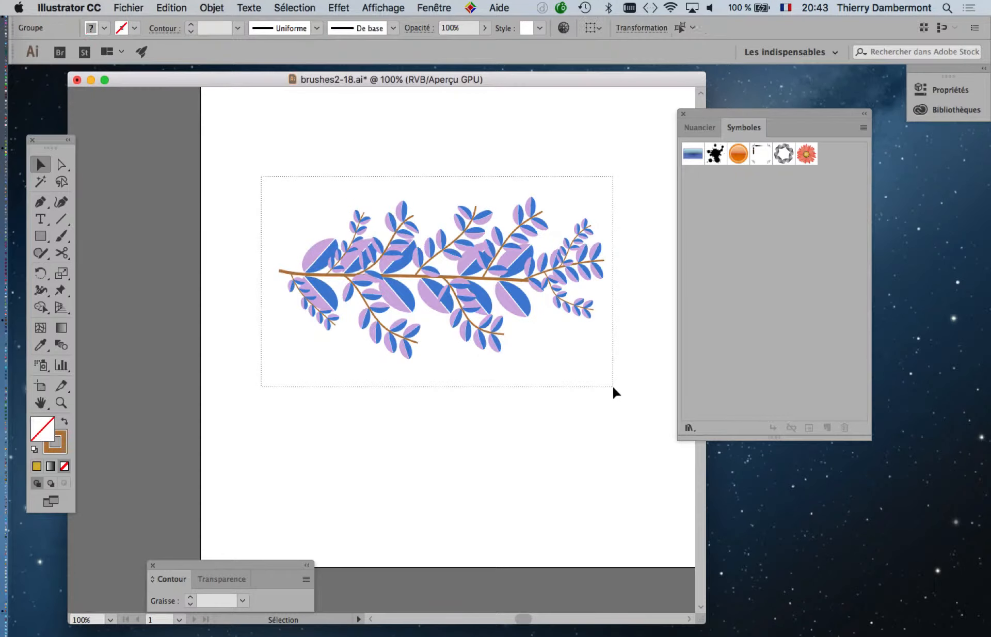
Select the whole placed branch artwork, show the colour swatches, and deselect everything
drag(614, 393, 614, 394)
click(695, 126)
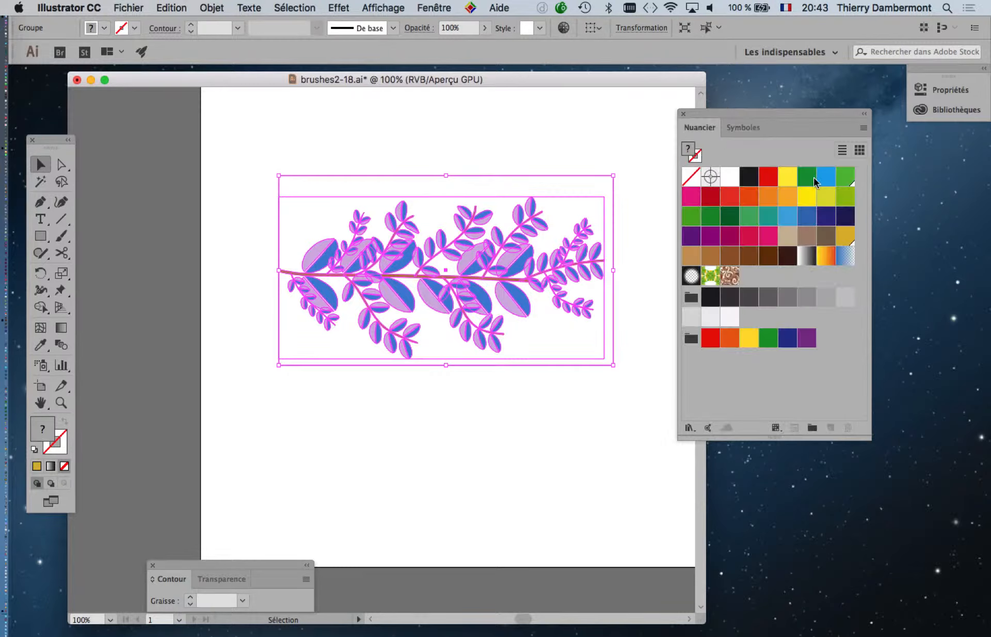
click(609, 161)
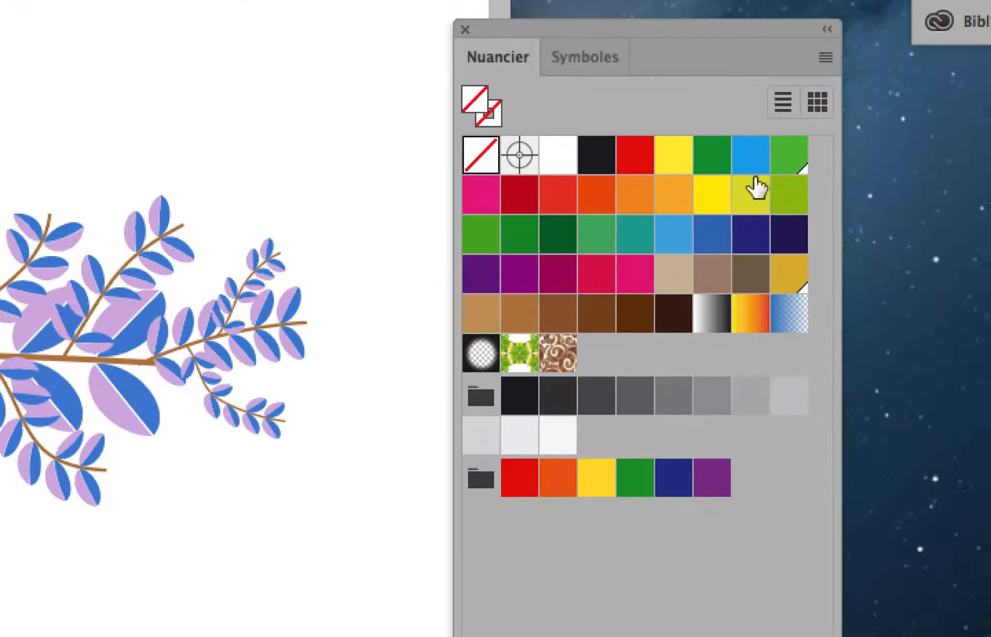
Turn off the global option of the green Bleu CMJN swatch and apply the change
click(847, 177)
double_click(770, 175)
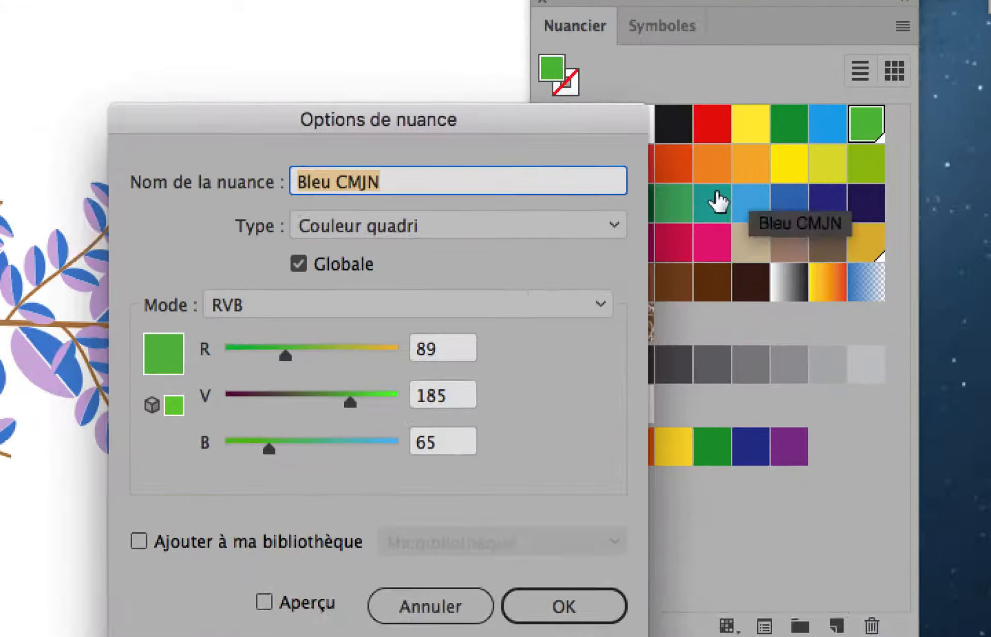
click(576, 212)
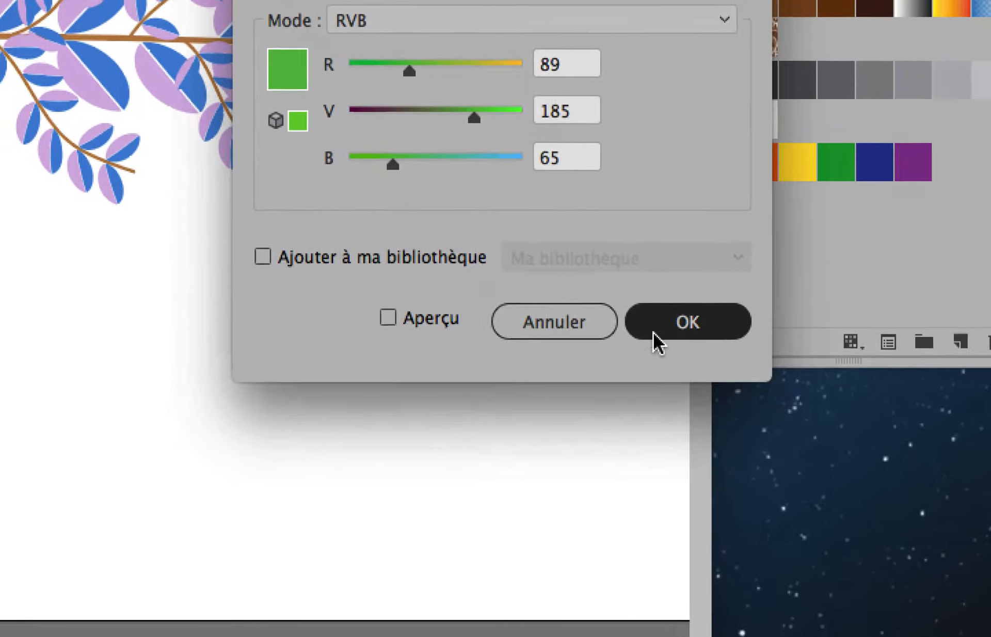
click(653, 332)
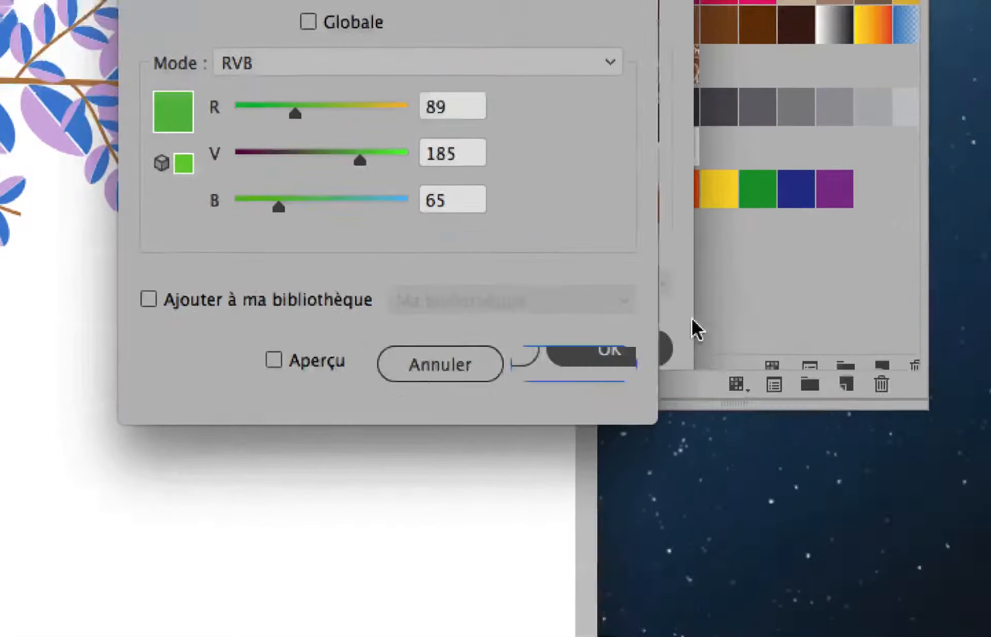
Turn off the global option of the golden swatch C=55 M=60 J=65 N=40 and apply the change
double_click(990, 0)
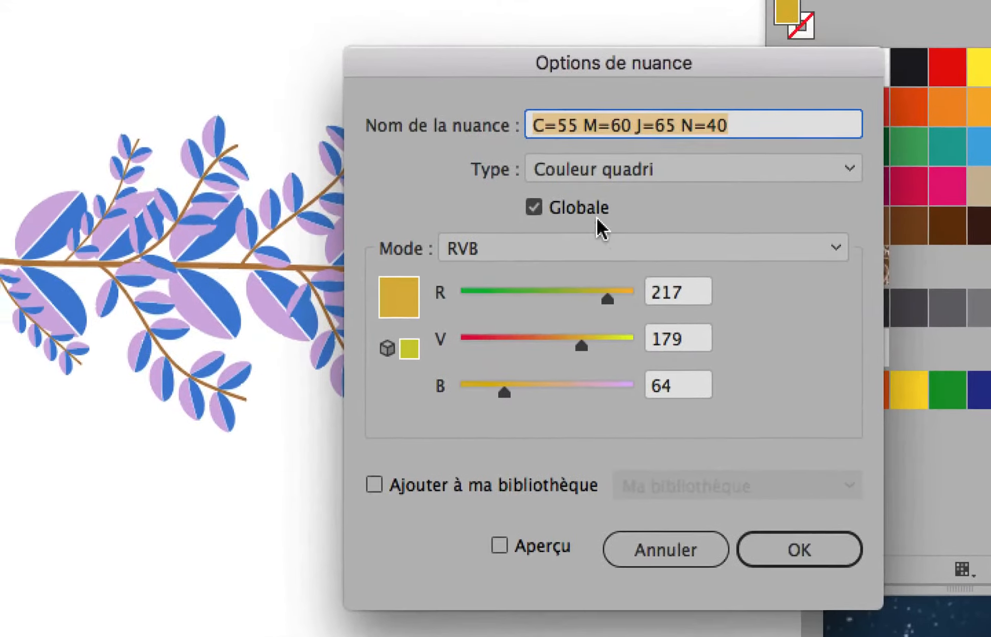
click(433, 183)
click(641, 523)
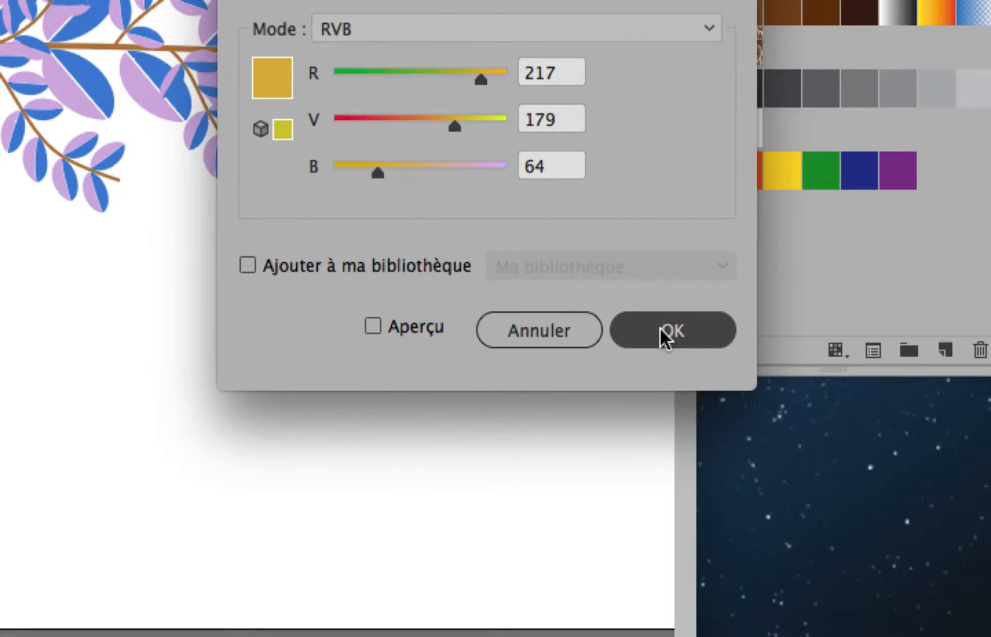
click(666, 333)
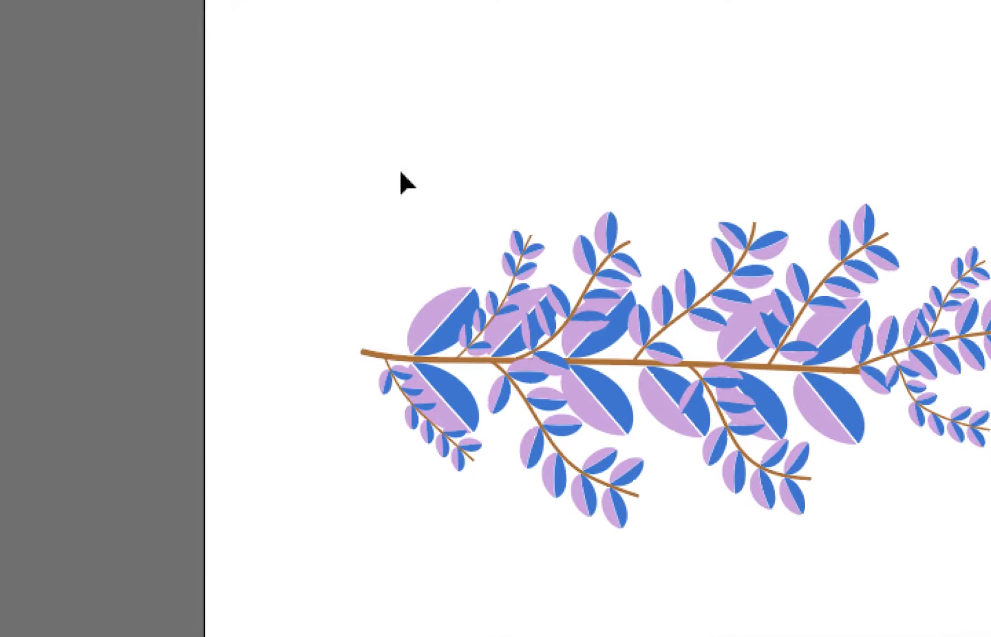
Select the whole branch artwork and display the brushes (Formes) beside it, clear of the artwork and swatches
drag(348, 158, 677, 315)
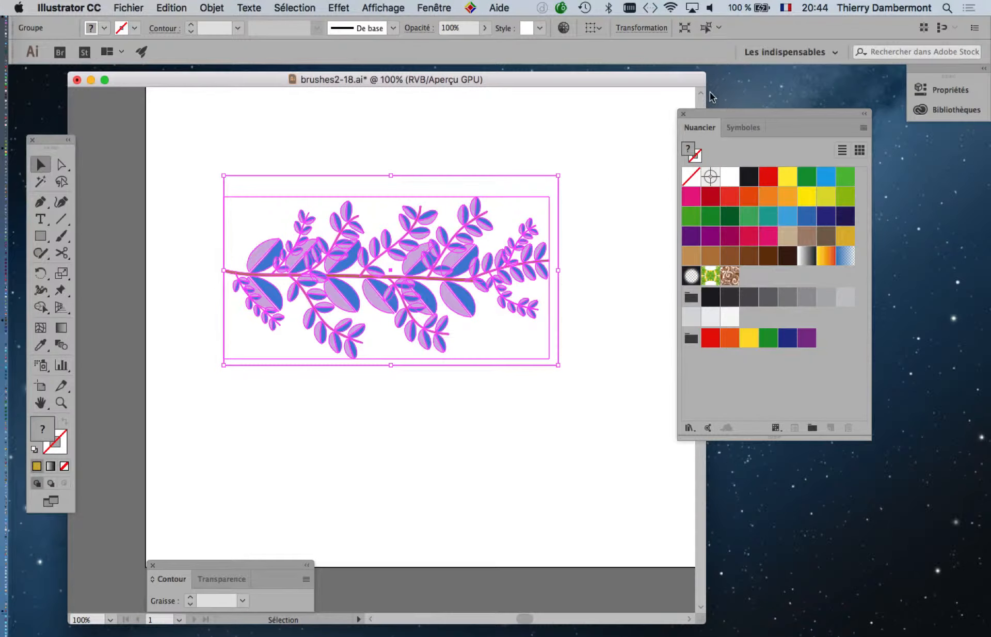
drag(712, 113, 793, 117)
click(434, 7)
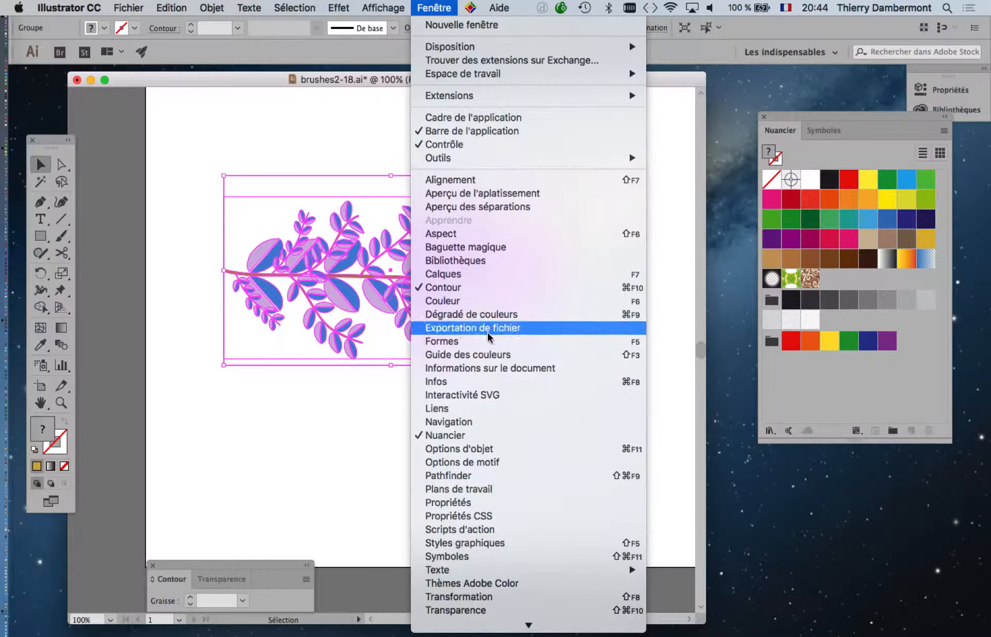
click(492, 343)
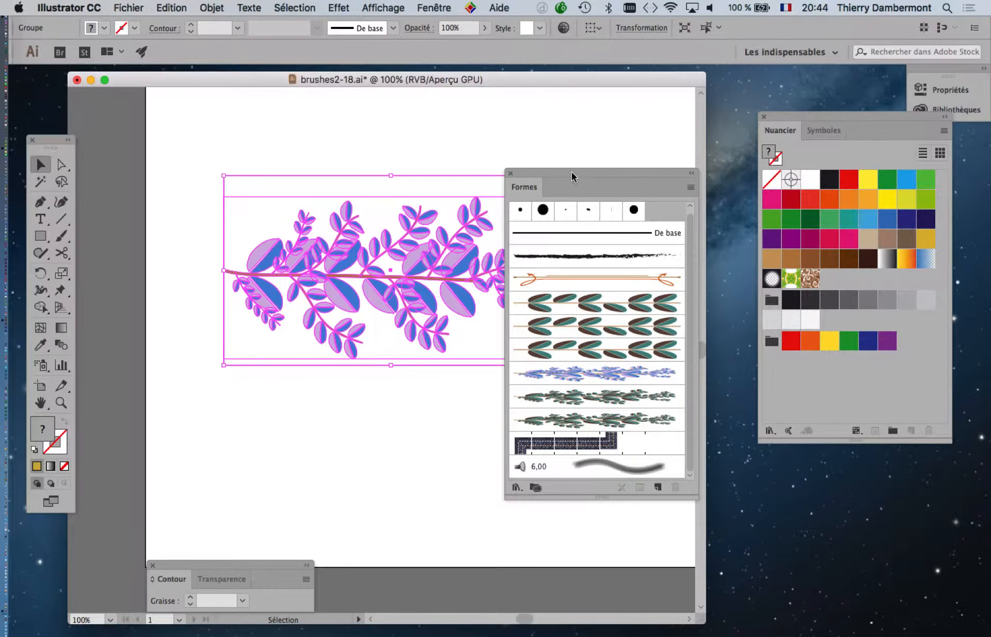
drag(571, 176, 648, 121)
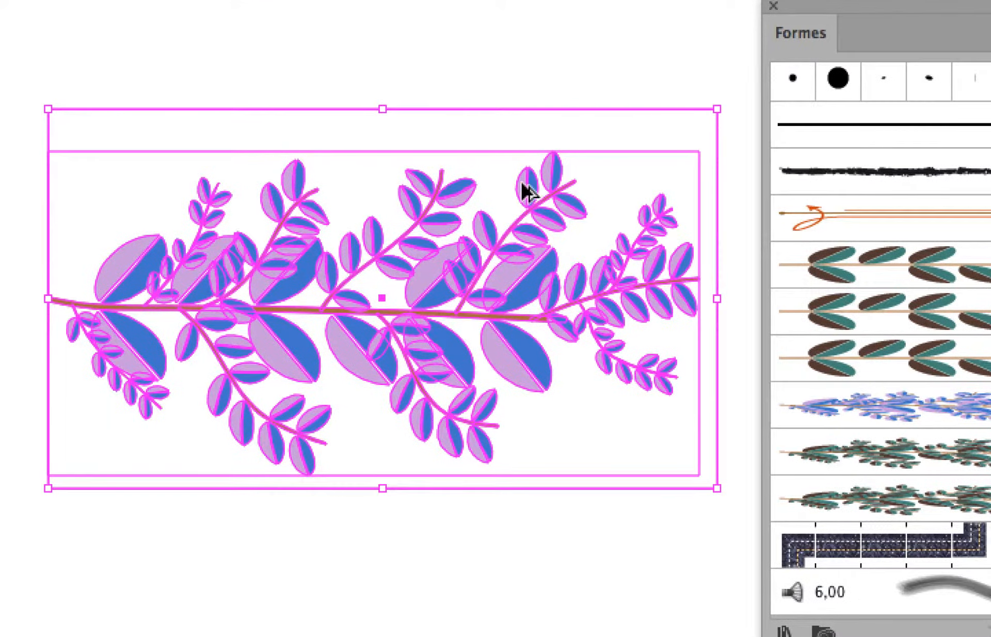
Redefine the blue and lilac brush "plusieurs branches - 100pc" with the selected artwork, accept its options, and delete the artwork from the artboard
mouse_move(524, 186)
mouse_down()
mouse_move(776, 280)
mouse_move(920, 412)
mouse_up()
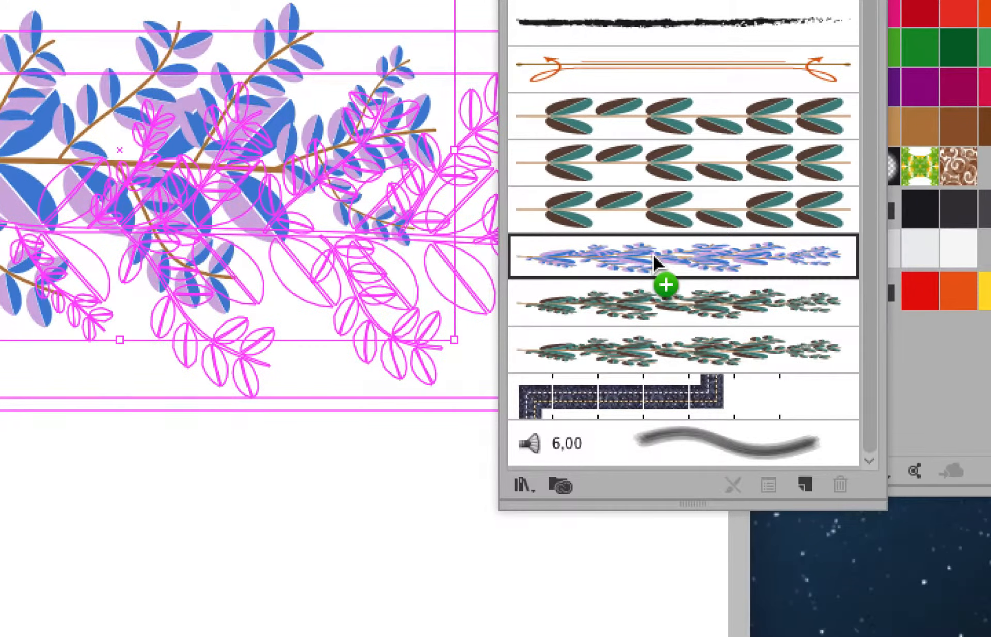
drag(654, 256, 654, 256)
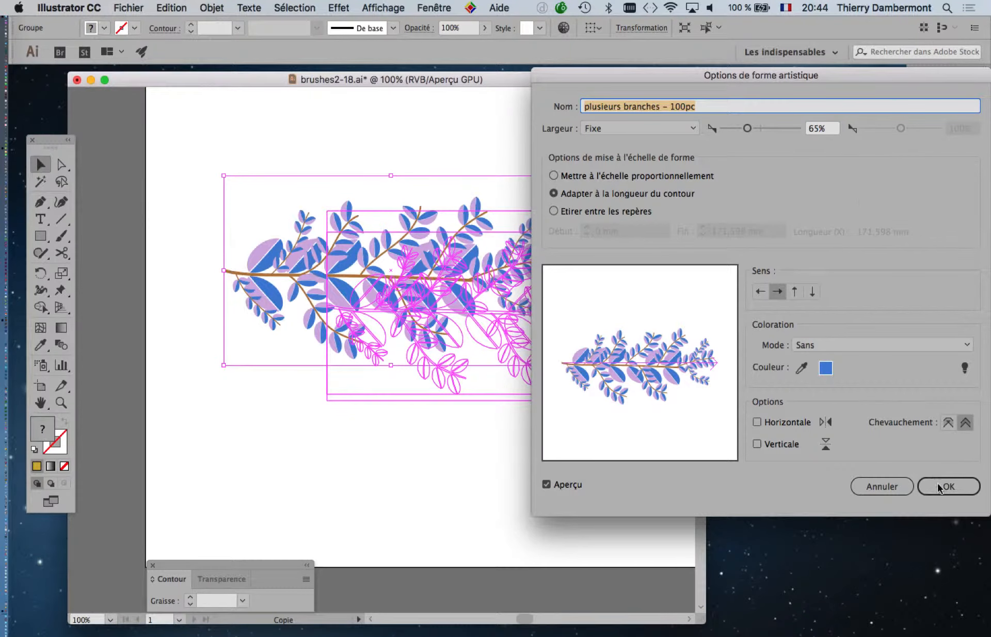
click(938, 486)
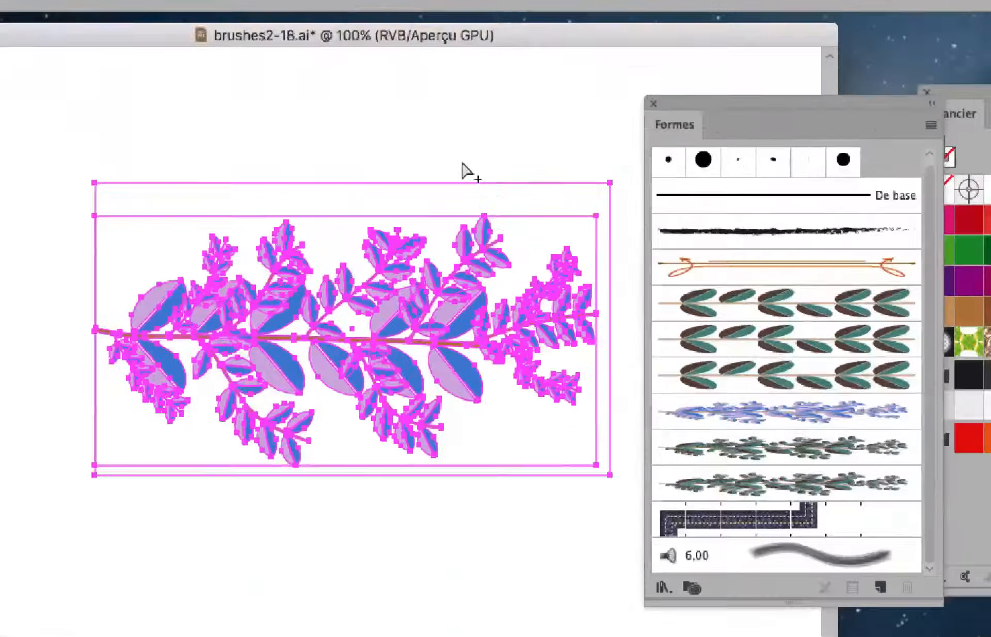
key(Delete)
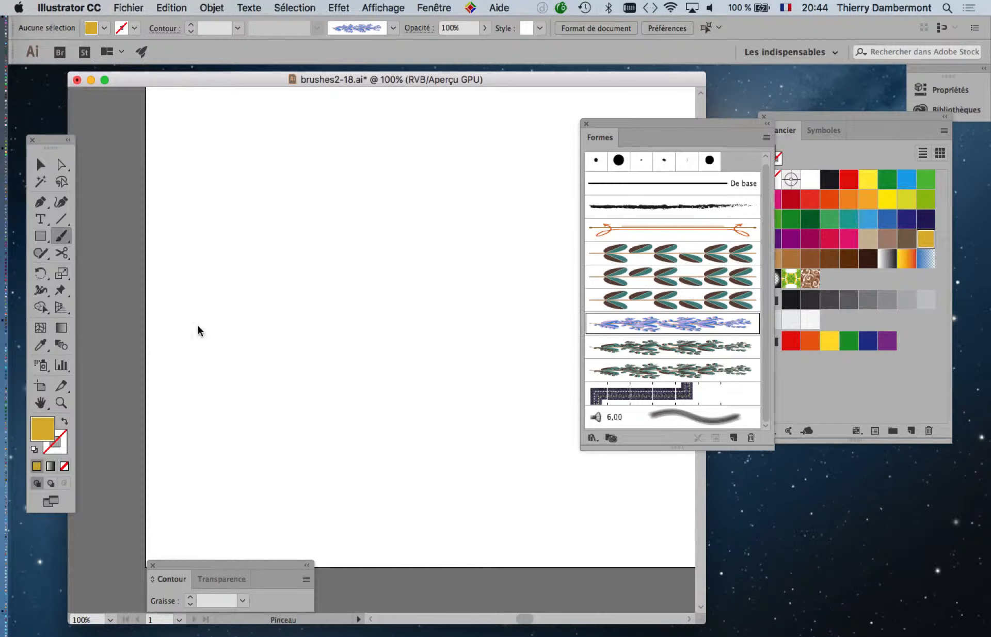
Paint two rising strokes on the artboard with the redefined branch brush and move the brushes away from the swatches
drag(216, 378, 421, 188)
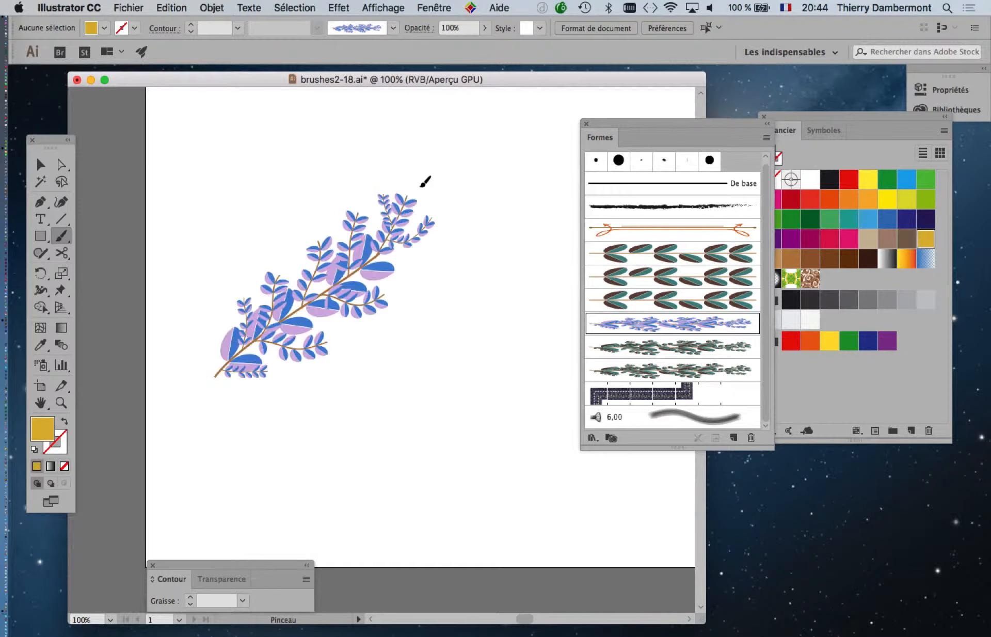
drag(291, 388, 547, 330)
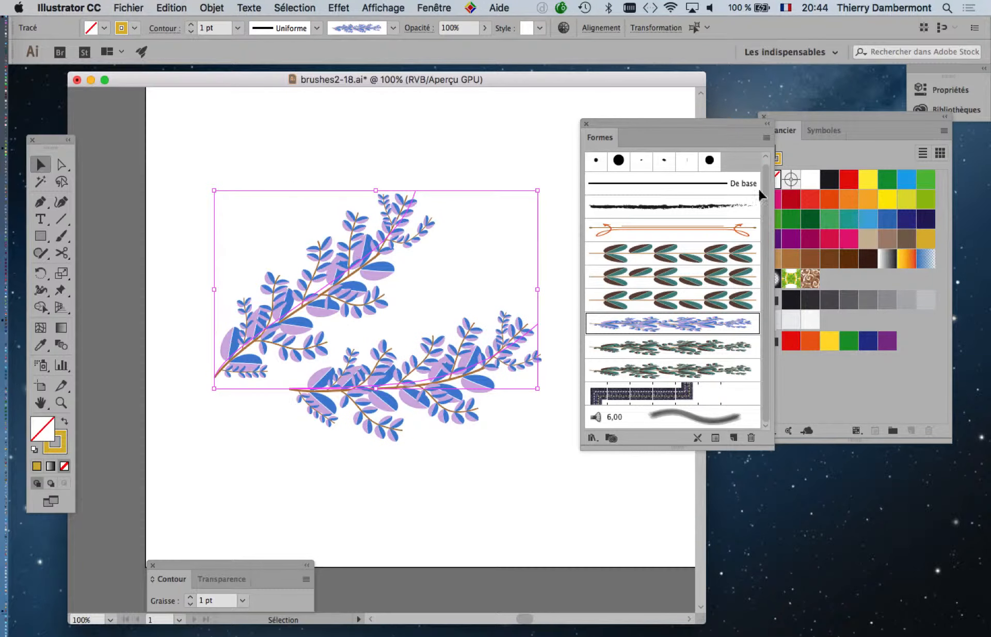
drag(701, 125, 665, 107)
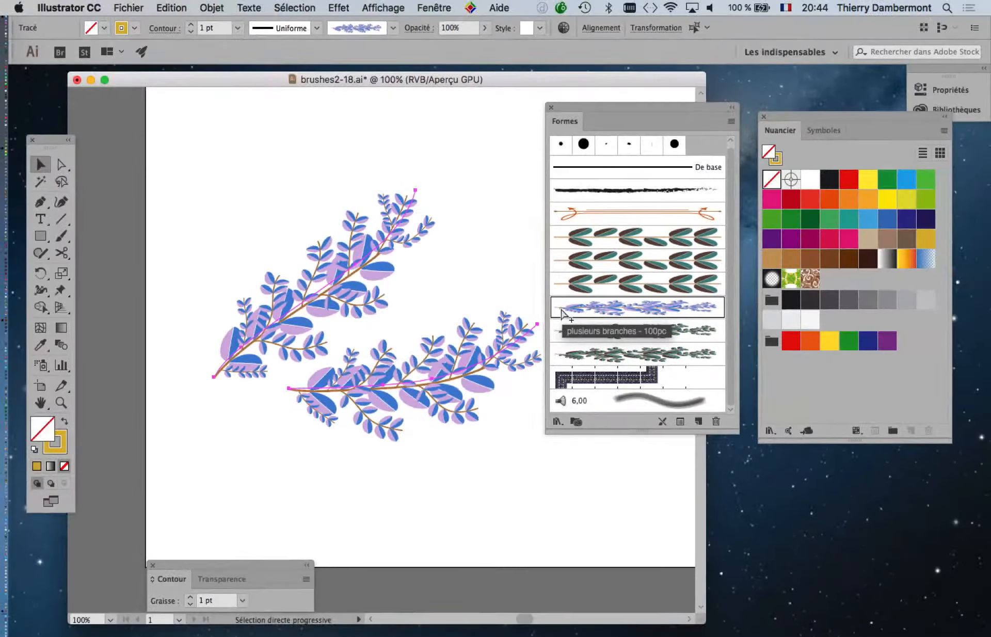
Delete the lower painted branch stroke and select the remaining upper one
drag(340, 247, 276, 241)
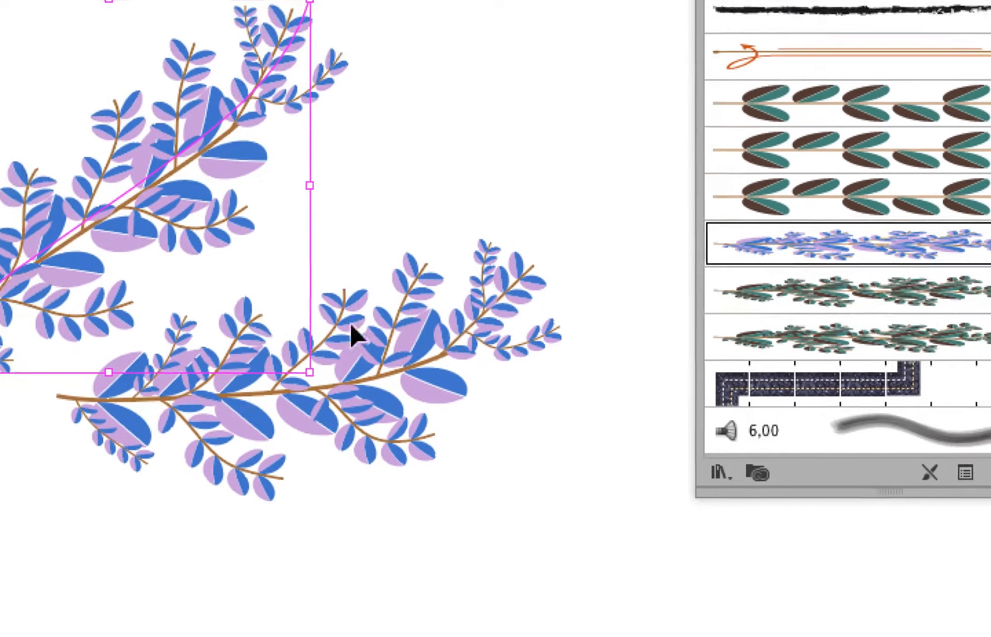
click(389, 375)
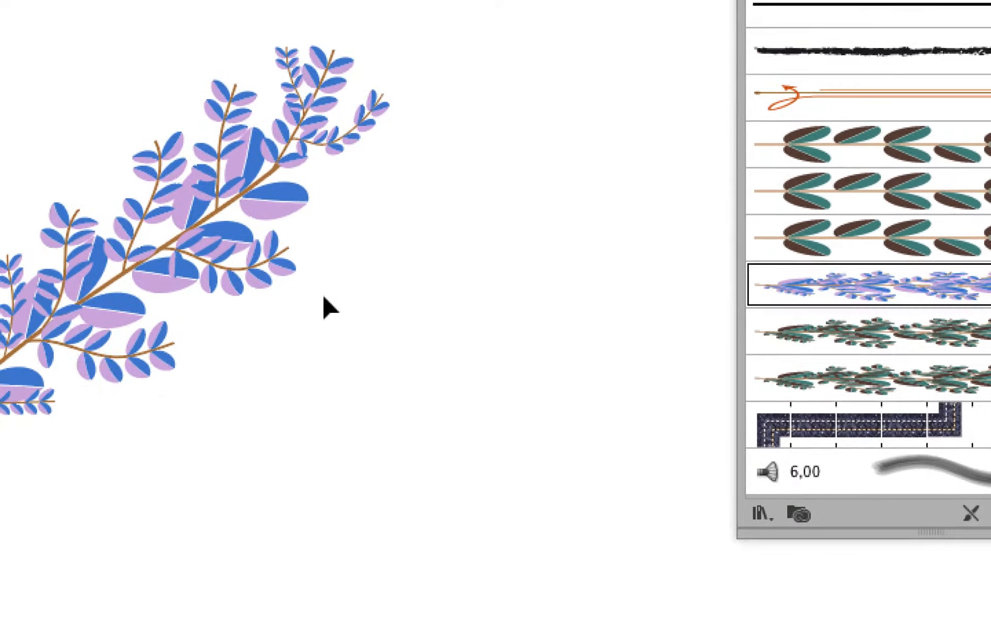
click(302, 256)
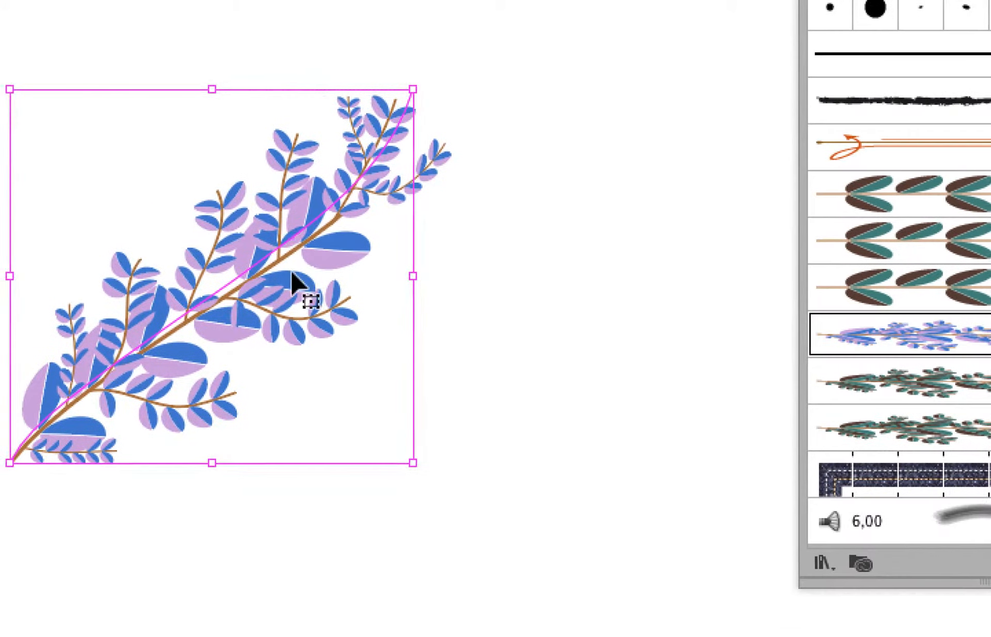
super+click(196, 274)
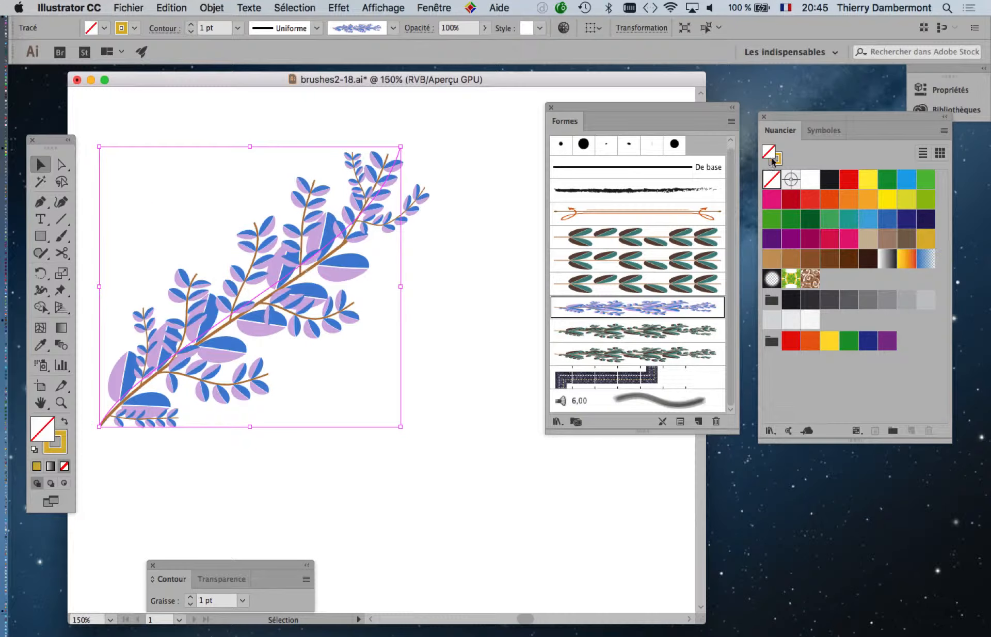
Add the colours of the selected branch stroke to the swatches as global colours
drag(809, 120, 374, 163)
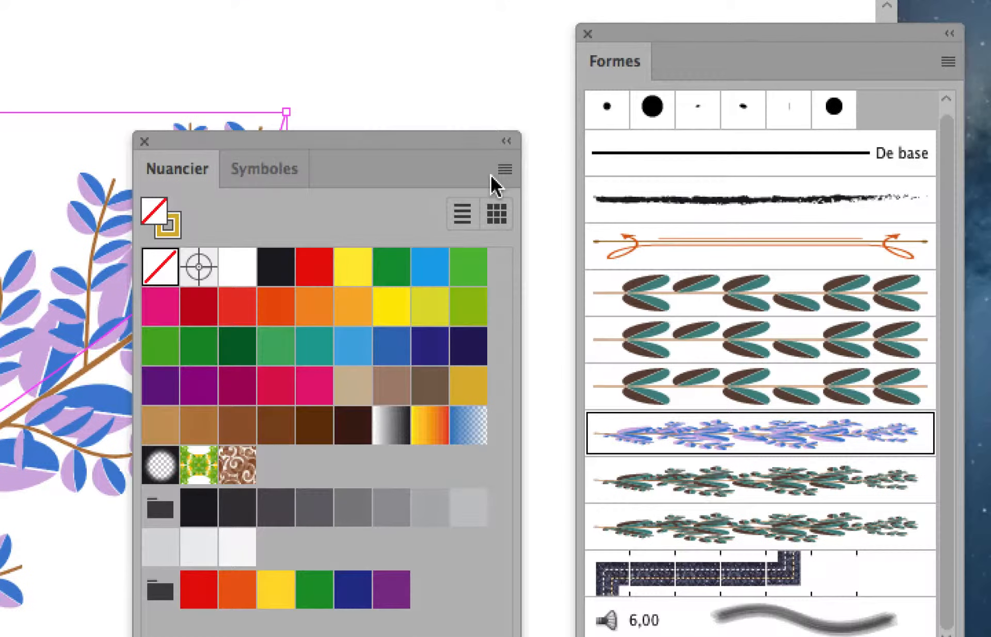
click(505, 170)
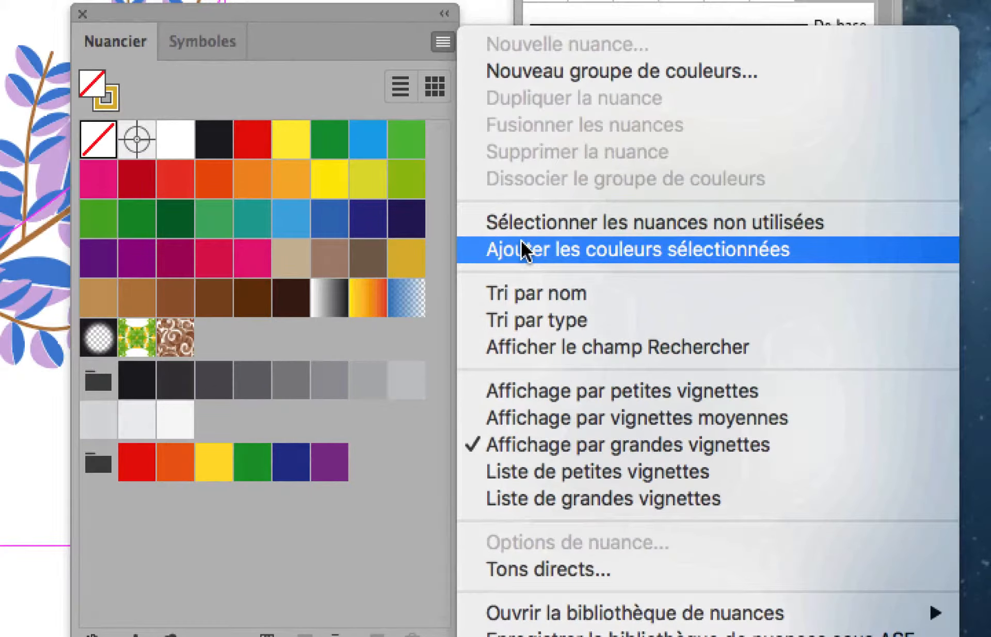
click(523, 251)
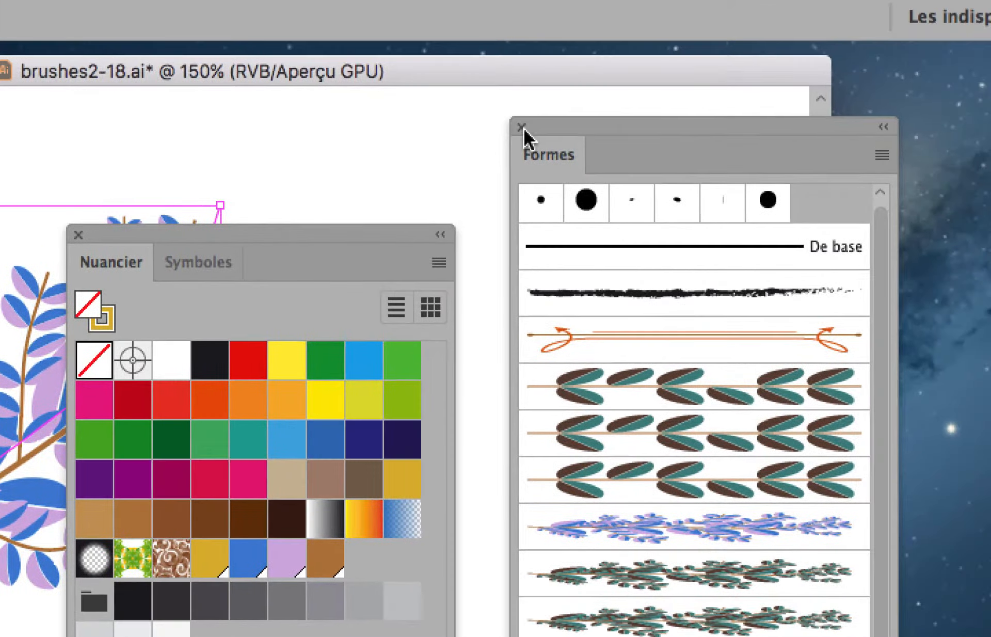
click(521, 127)
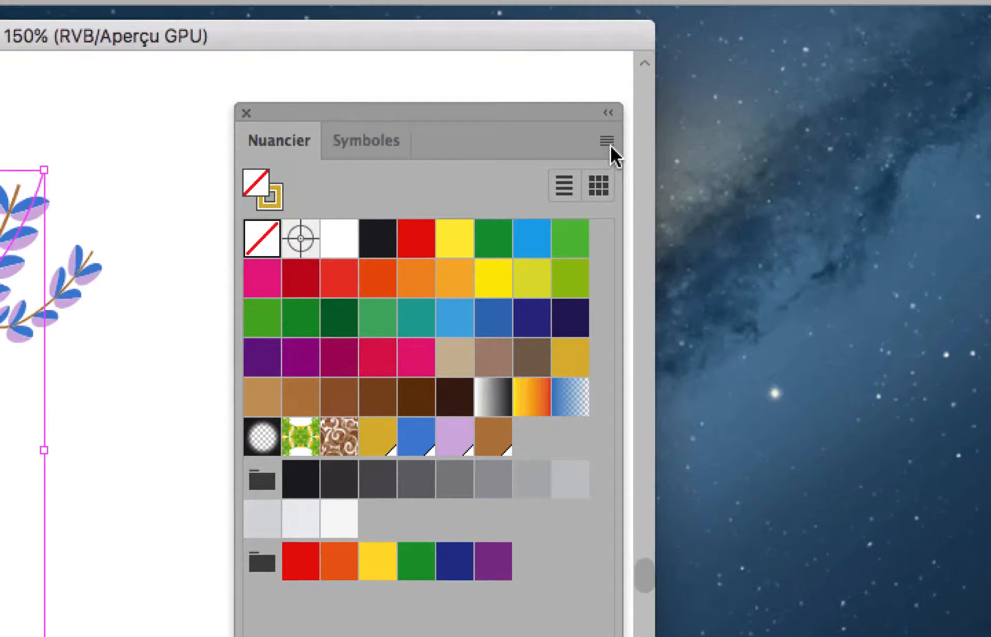
click(610, 145)
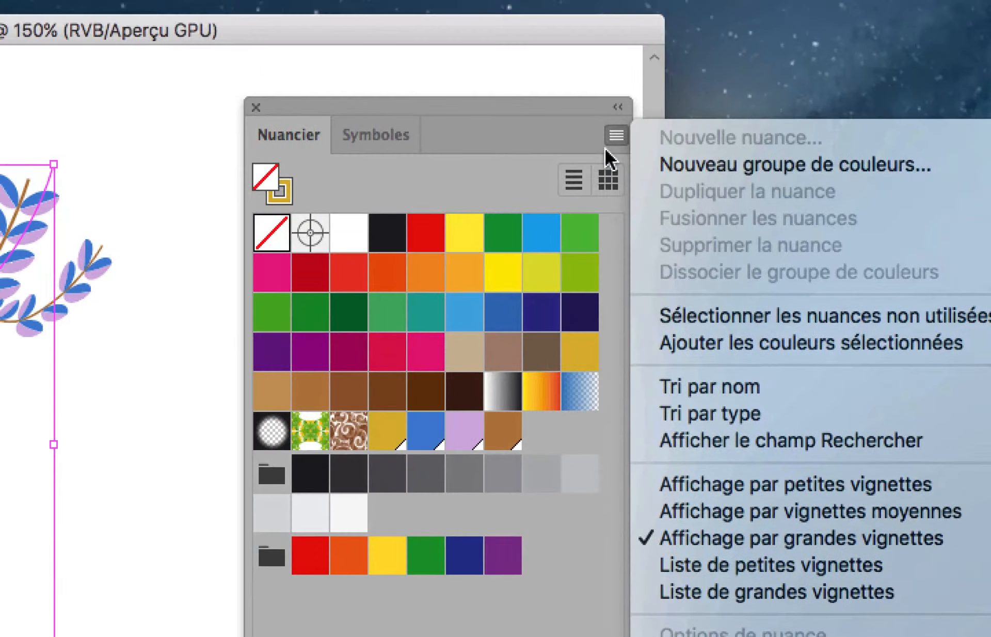
click(555, 120)
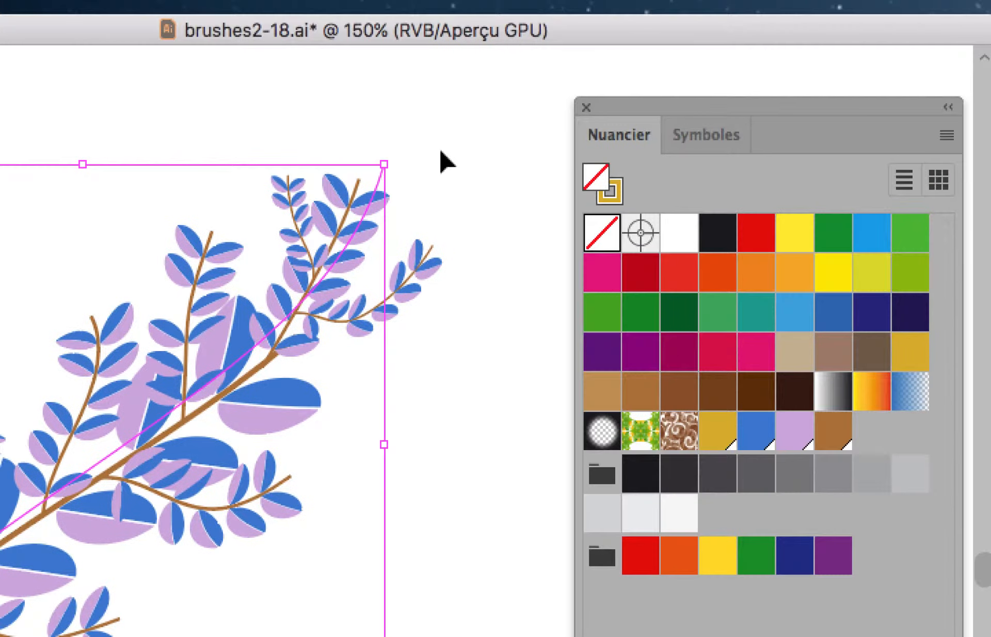
Deselect the branch and set the blue (B) component of the new lilac global swatch to 47, with preview on
click(441, 155)
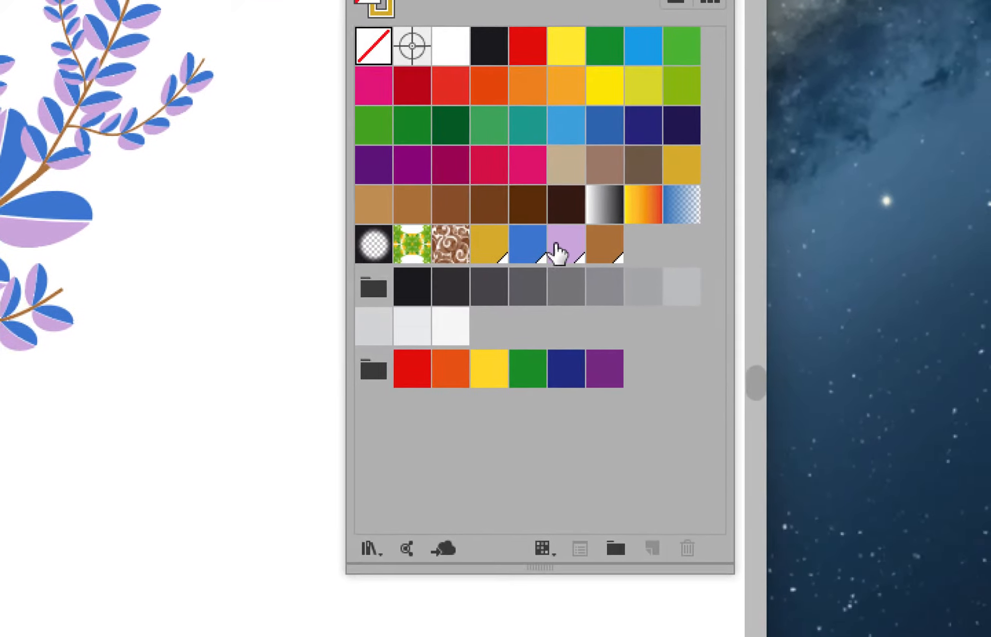
double_click(643, 489)
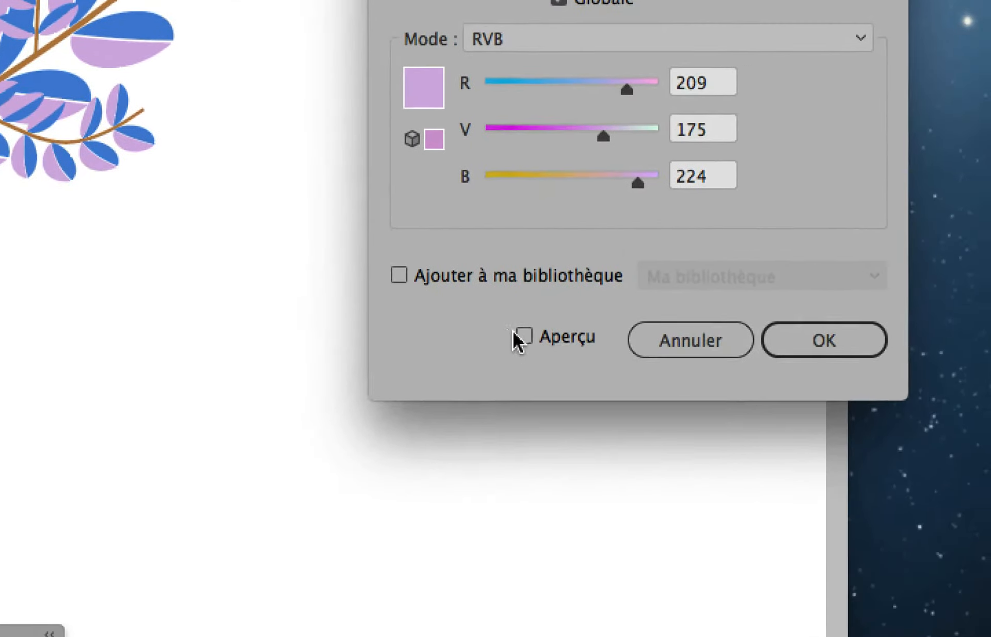
click(446, 511)
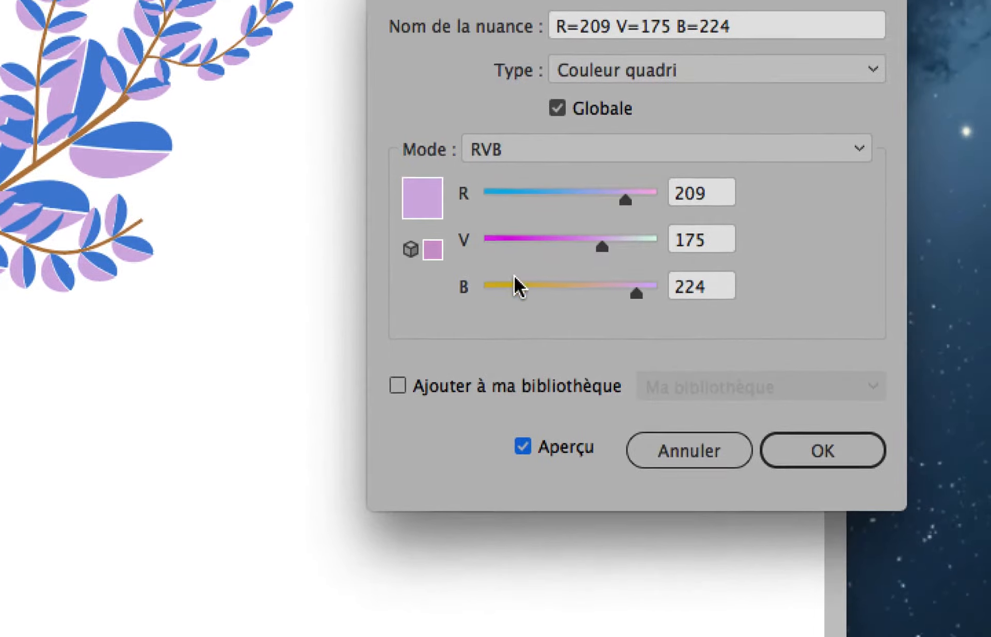
click(514, 285)
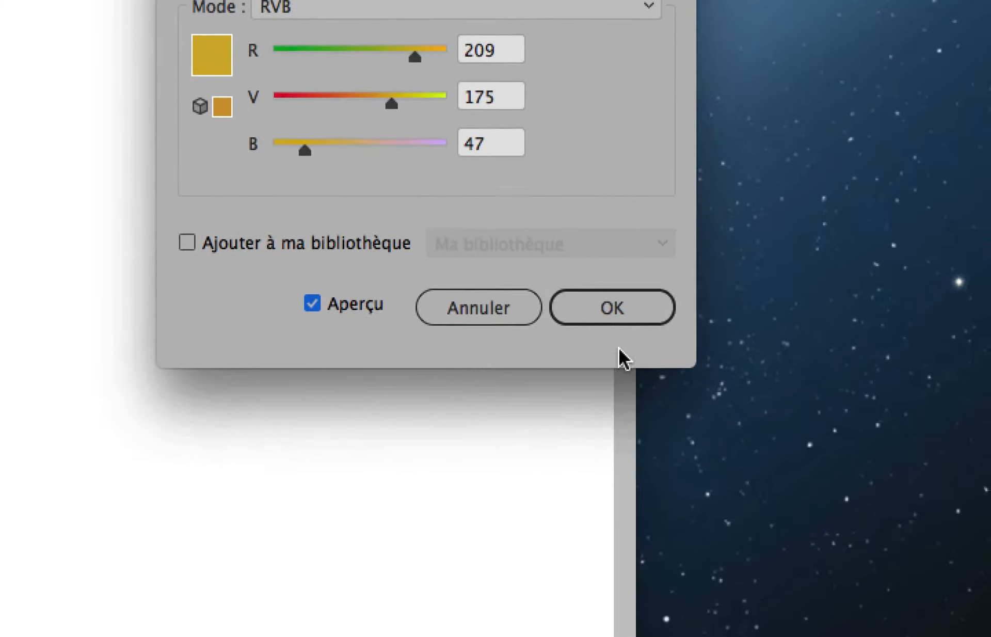
click(818, 459)
click(618, 331)
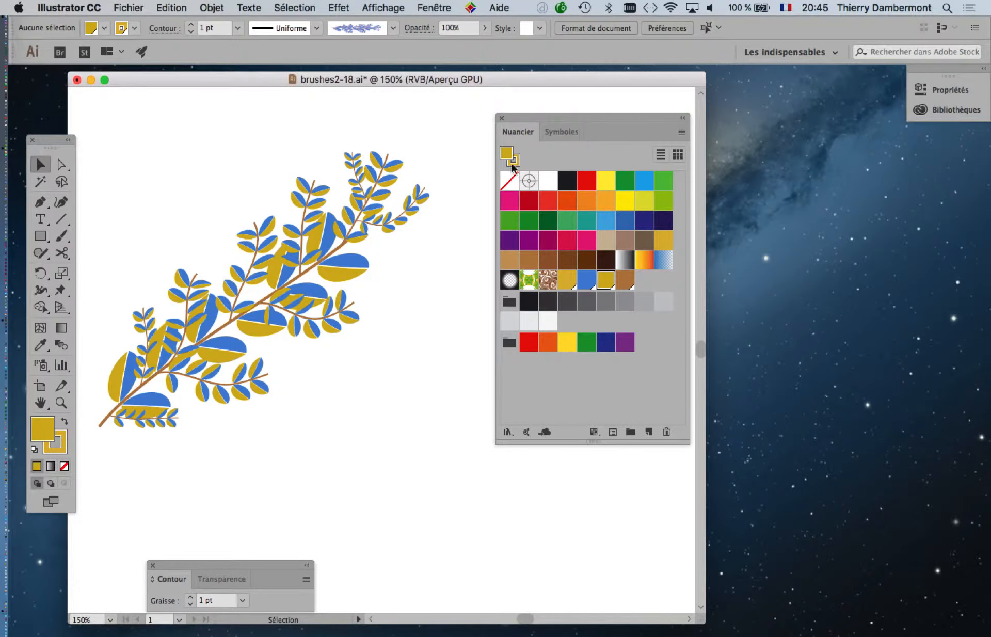
Paint a rising branch stroke below the existing one and a tall vertical one beside them, undoing the small distorted stroke
drag(522, 112, 704, 127)
click(61, 236)
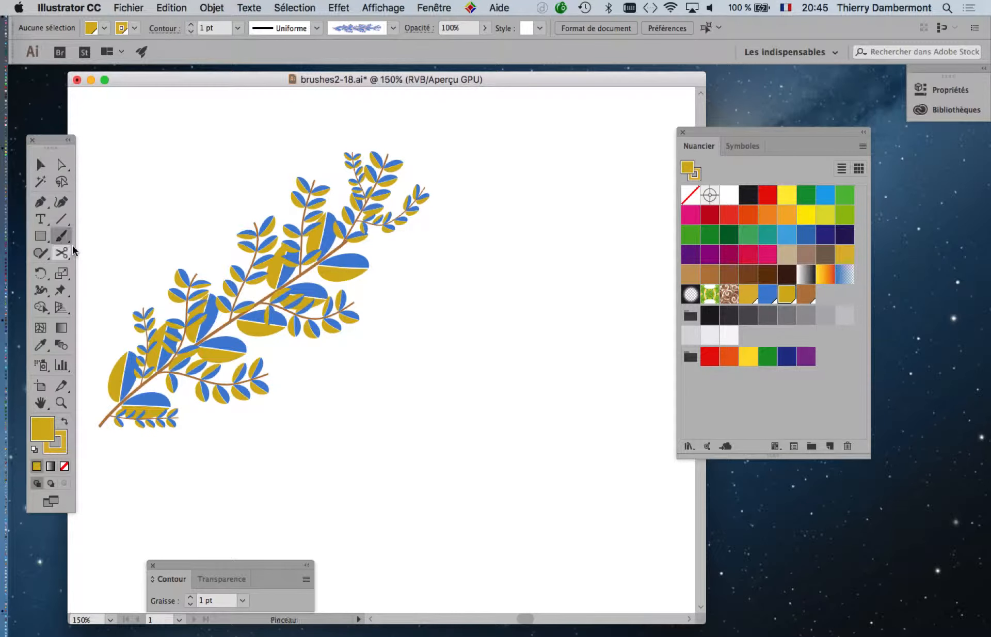
drag(226, 448, 538, 281)
key(/)
drag(495, 471, 605, 423)
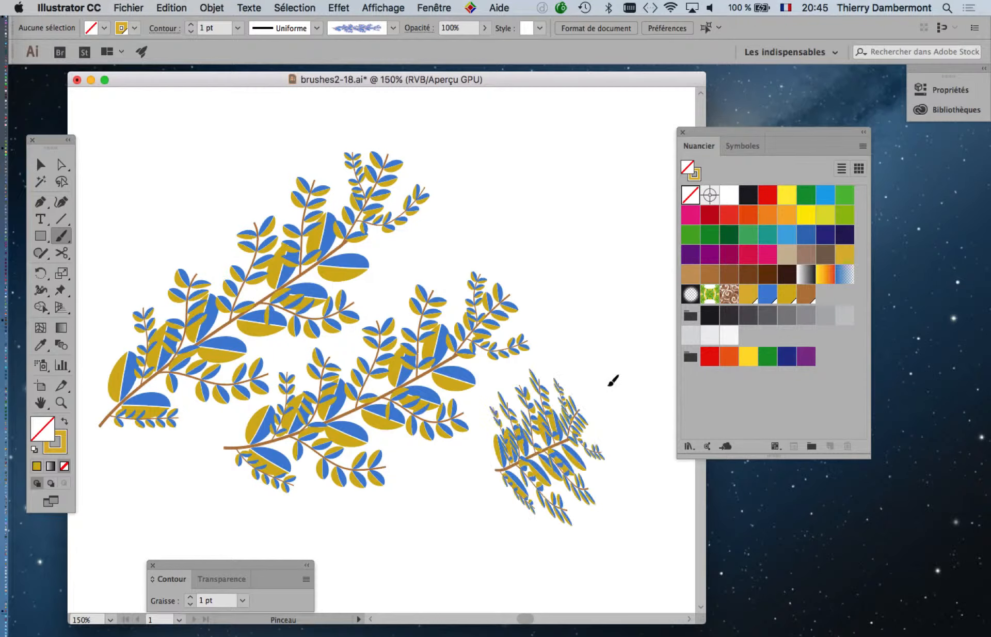
key(ctrl+z)
mouse_move(566, 494)
mouse_down()
mouse_move(637, 314)
mouse_move(594, 135)
mouse_up()
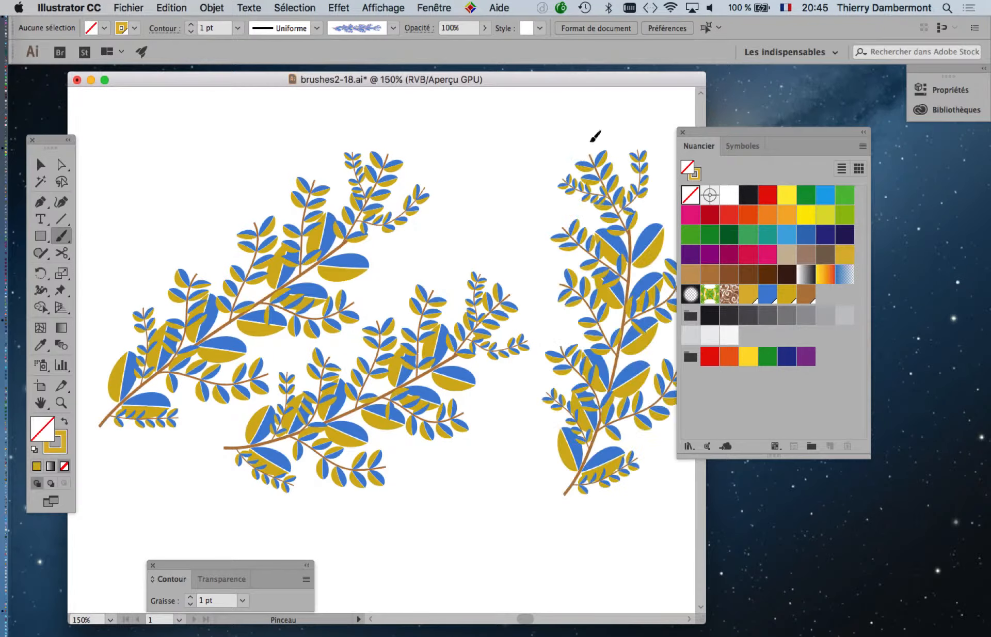
Paint another long, gently rising branch stroke in the empty area above the others, replacing the first attempt
key(ctrl+minus)
mouse_move(229, 187)
mouse_down()
mouse_move(470, 101)
mouse_move(576, 98)
mouse_up()
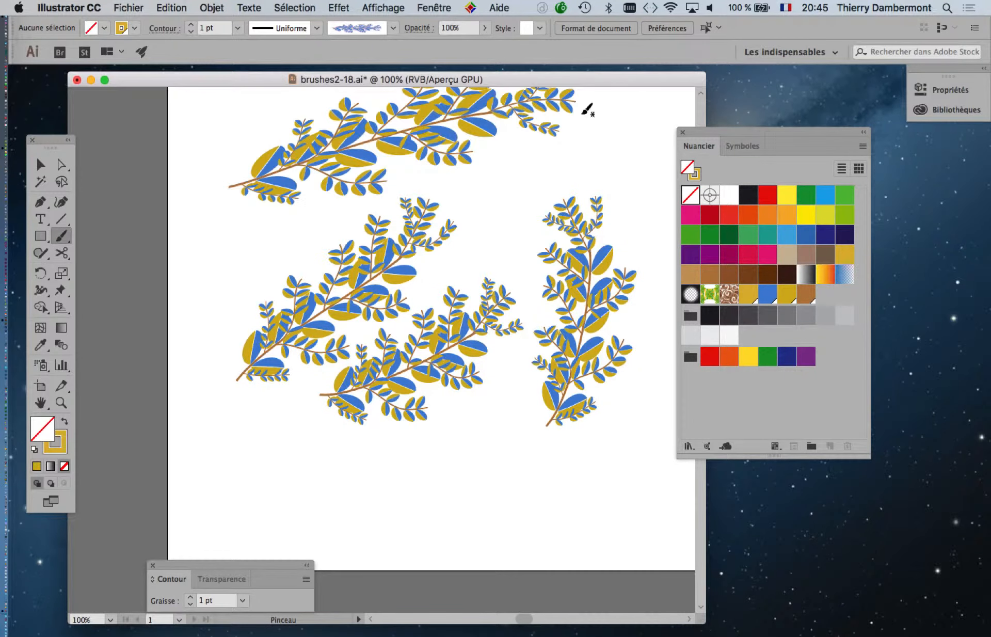
scroll(501, 225, up, 5)
key(cmd+z)
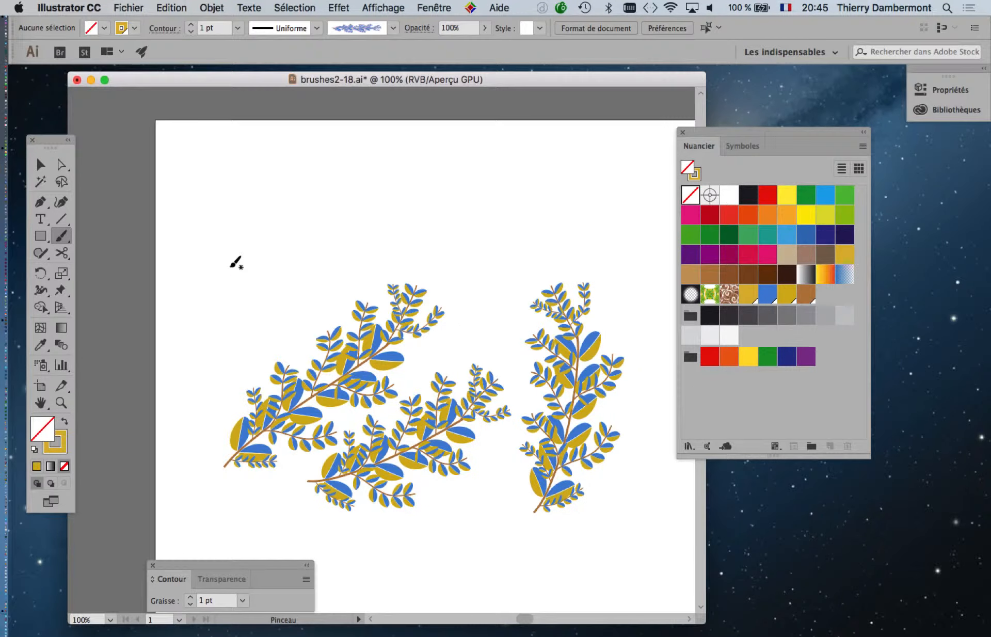
drag(495, 208, 558, 192)
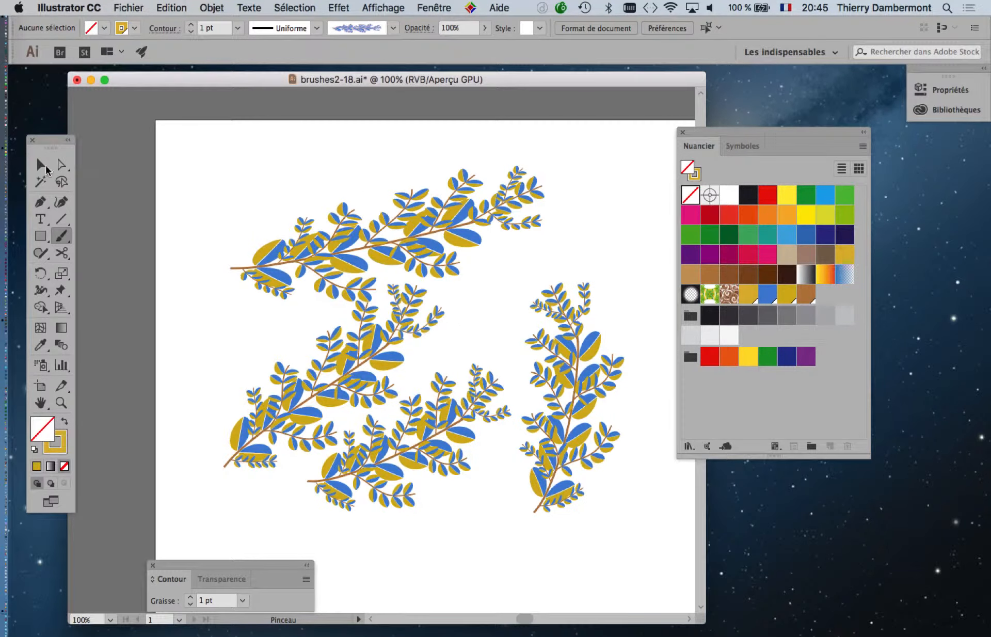
Paint a steeply rising branch stroke above the start of the long upper branch and switch to the Selection tool
drag(194, 266, 327, 124)
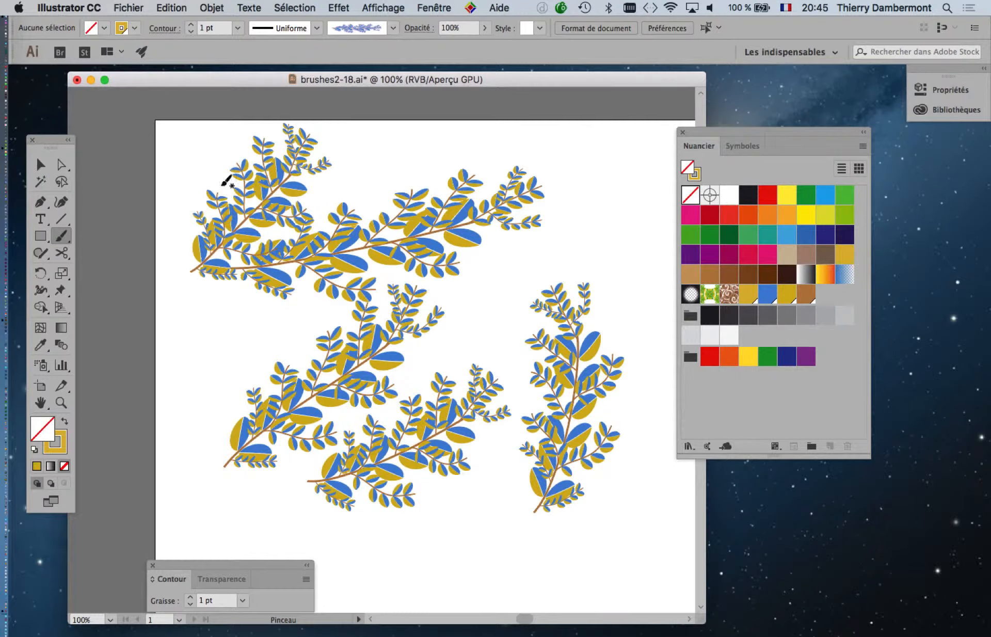
click(42, 164)
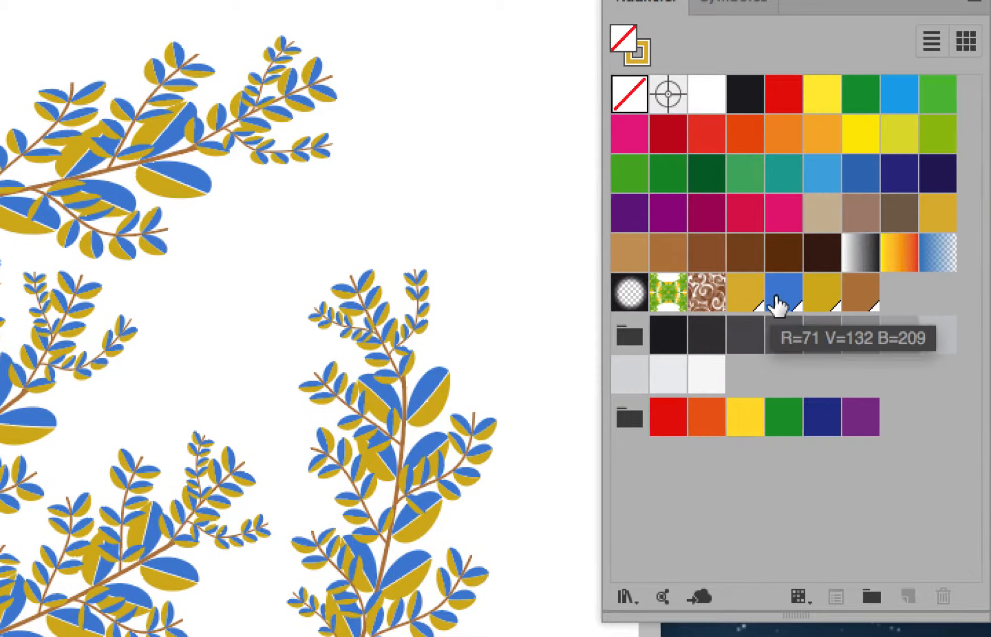
Recolour the blue global swatch to pink with preview on, setting red to 217 and green (V) to 142
click(736, 300)
double_click(778, 299)
click(336, 540)
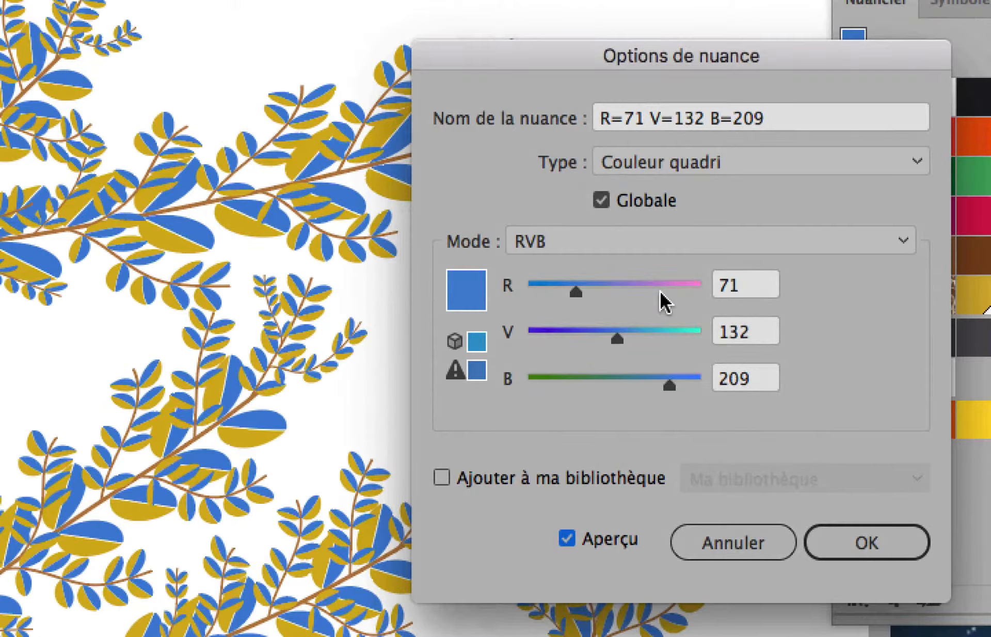
click(709, 288)
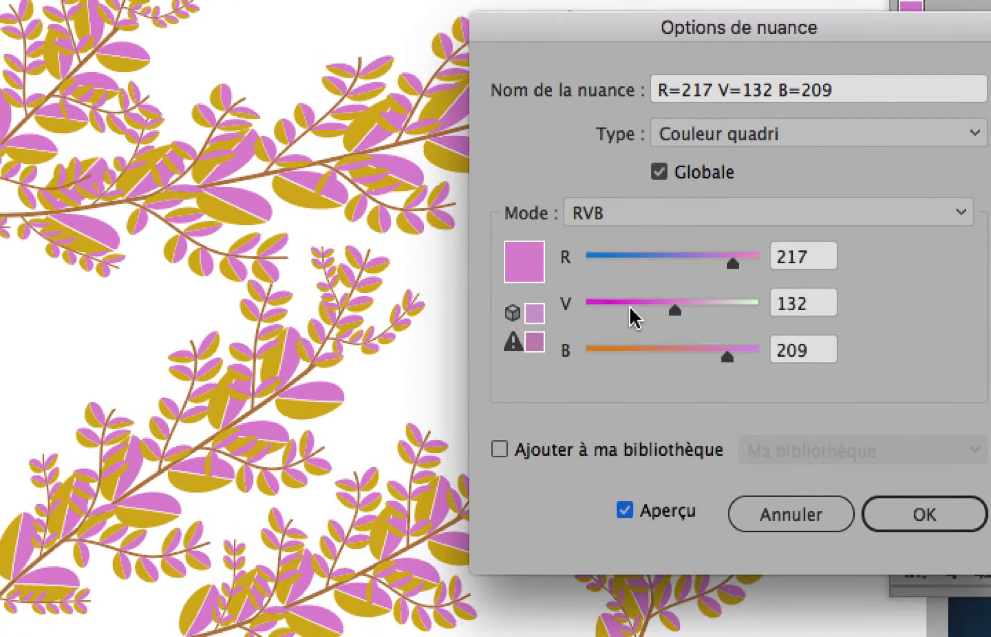
click(609, 322)
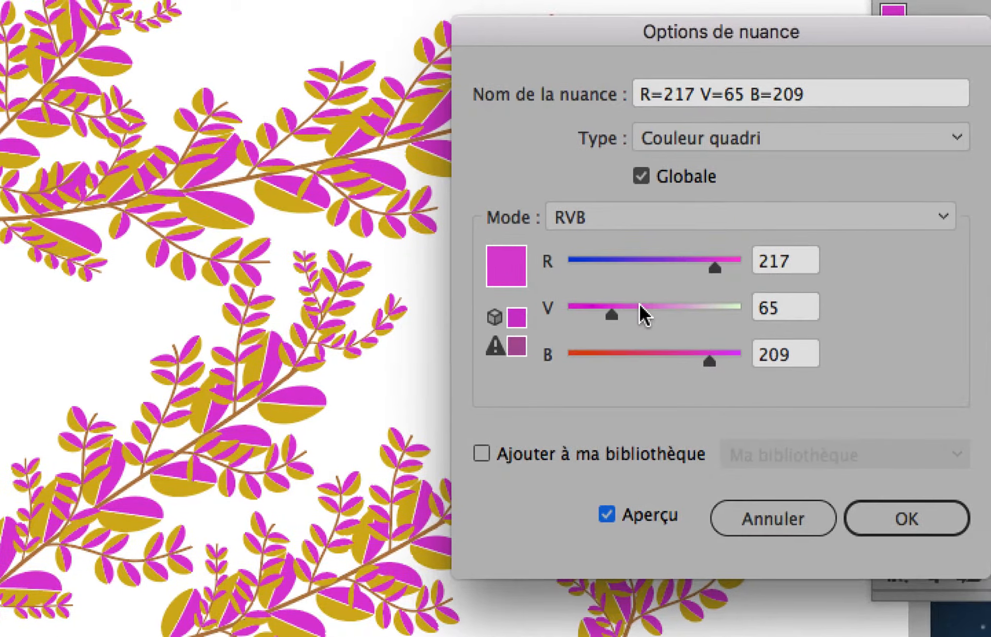
mouse_move(640, 305)
mouse_down()
mouse_move(669, 306)
mouse_move(619, 306)
mouse_move(649, 308)
mouse_up()
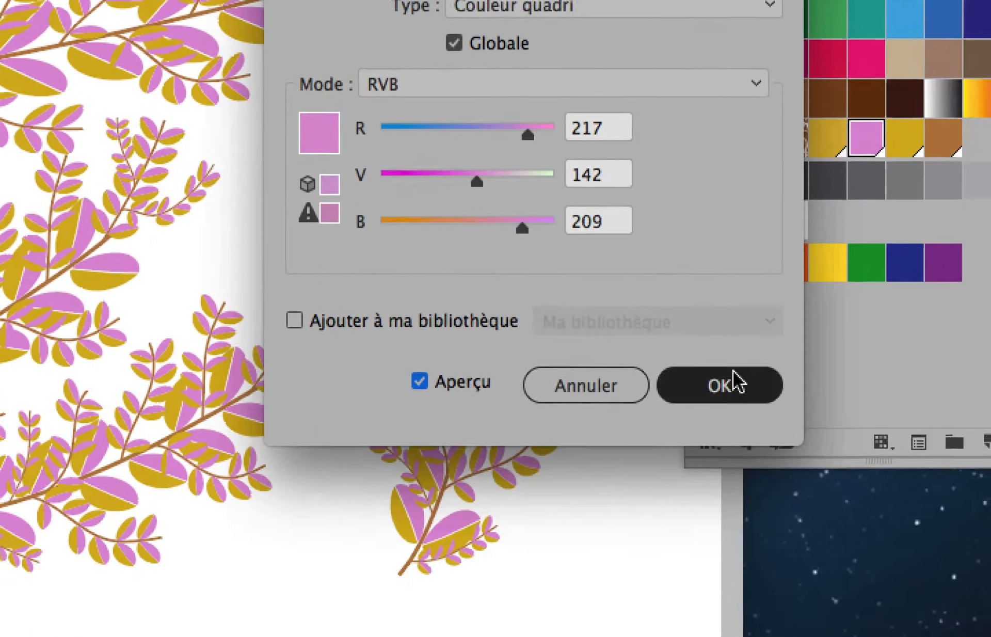
click(909, 516)
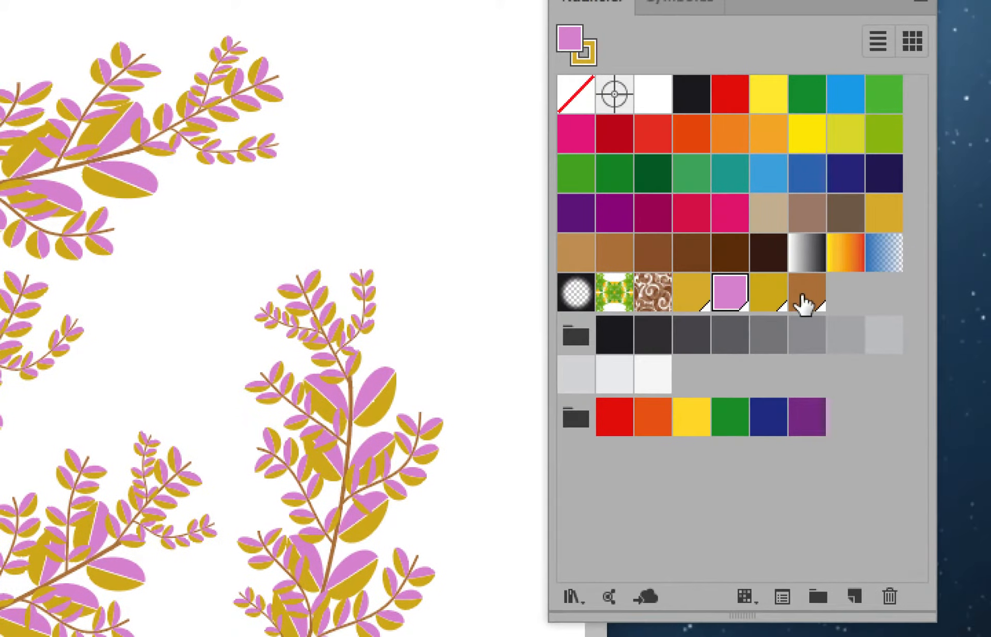
Recolour the brown global swatch of the branch stems to dark green, with preview on
click(941, 140)
double_click(941, 139)
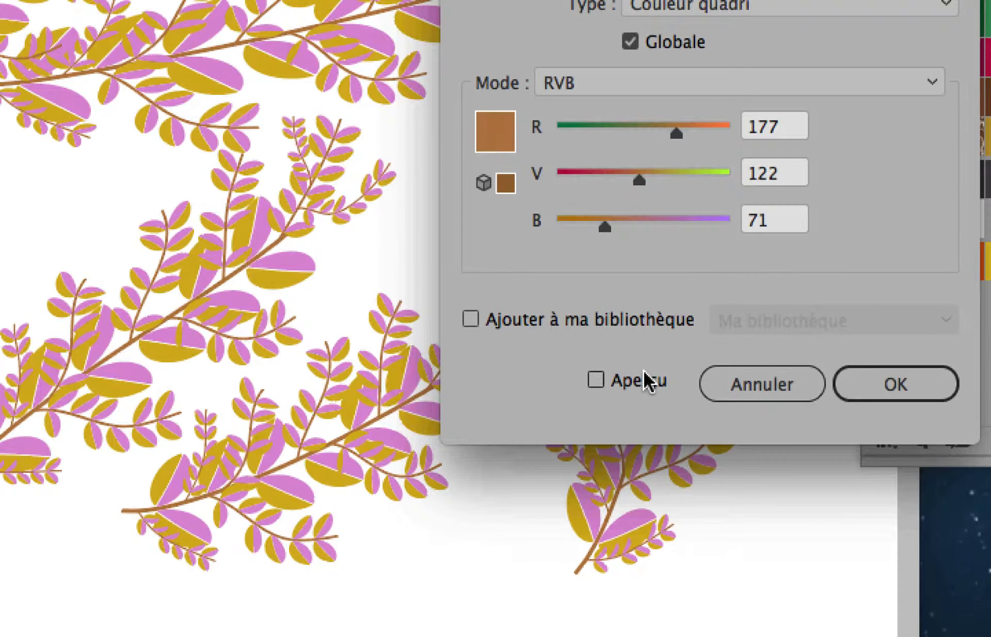
click(383, 528)
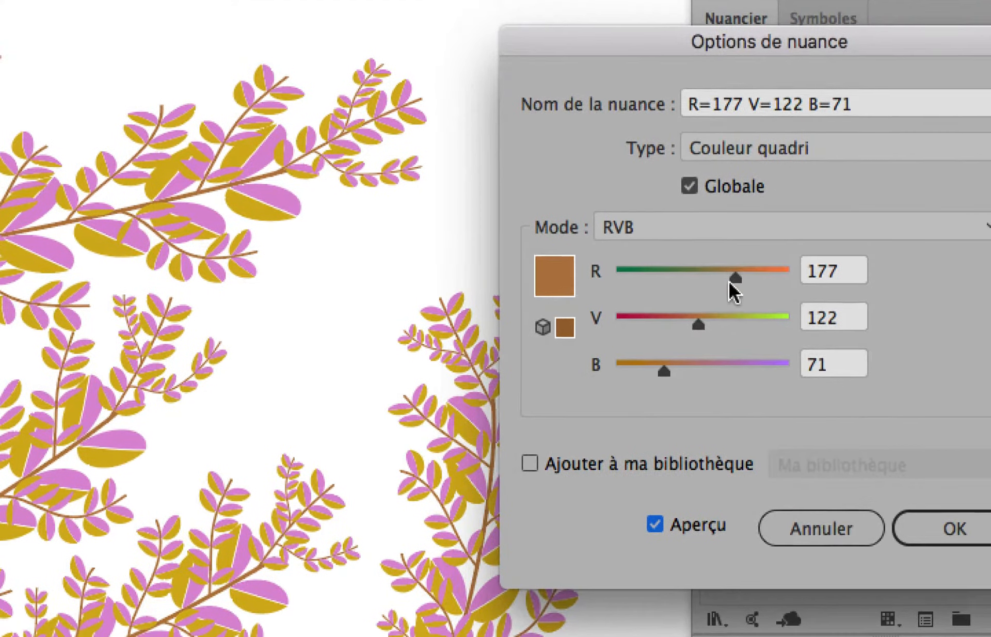
mouse_move(730, 281)
mouse_down()
mouse_move(673, 285)
mouse_move(711, 284)
mouse_up()
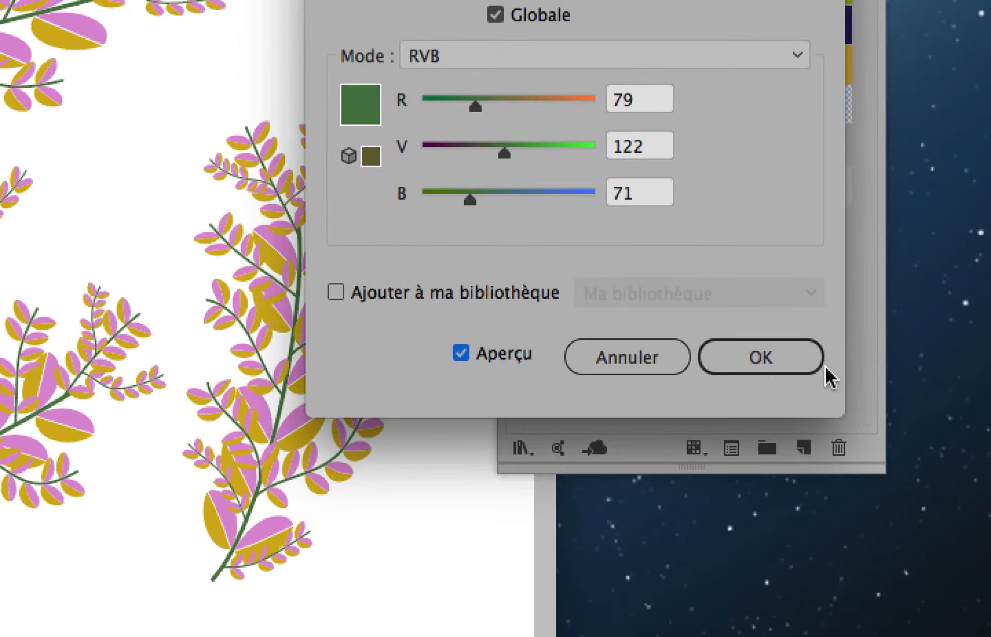
click(966, 532)
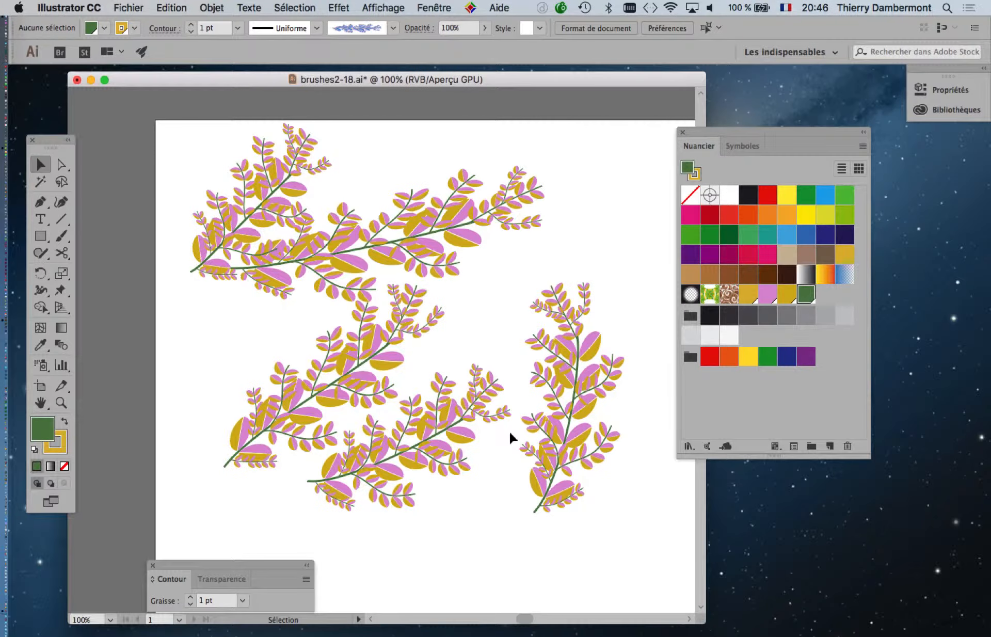
Move the Swatches panel clear of the artwork and switch the document to full-screen mode with the menu bar
drag(706, 129, 774, 137)
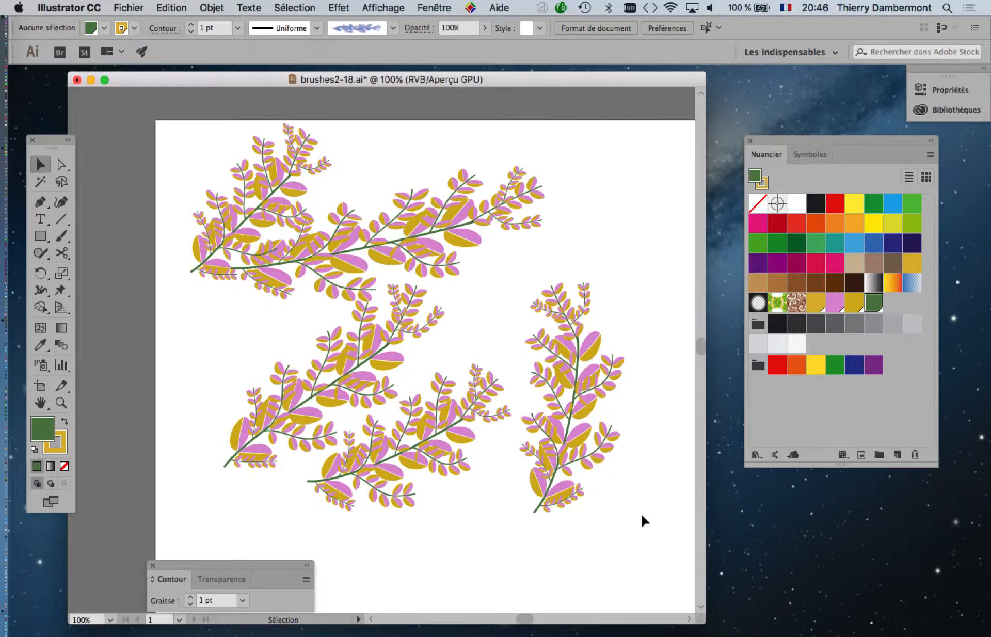
key(f)
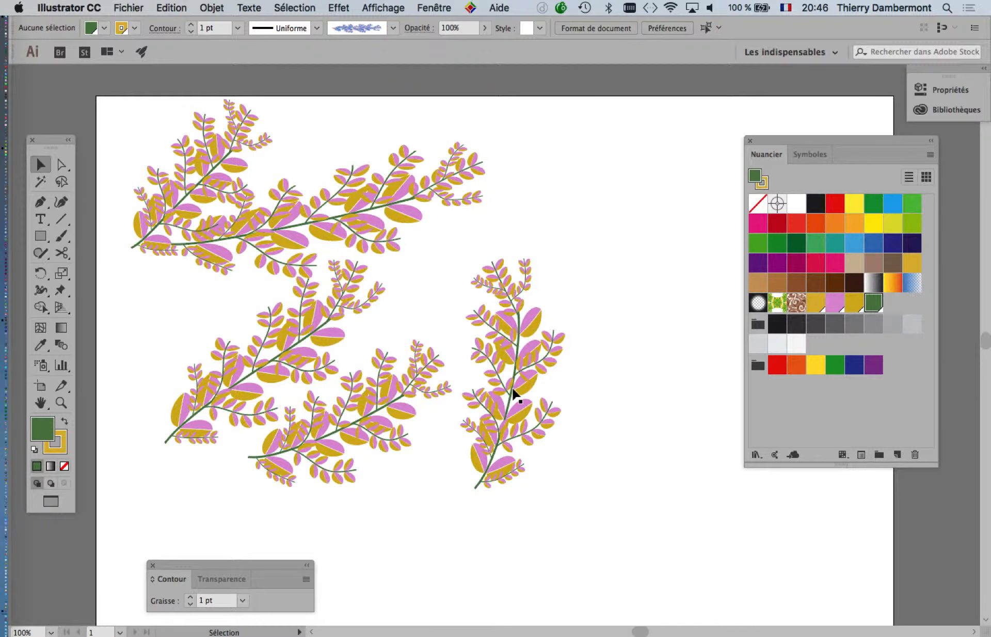
Spread the five branch strokes apart across the artboard so that they fill the empty space around them
drag(513, 391, 680, 405)
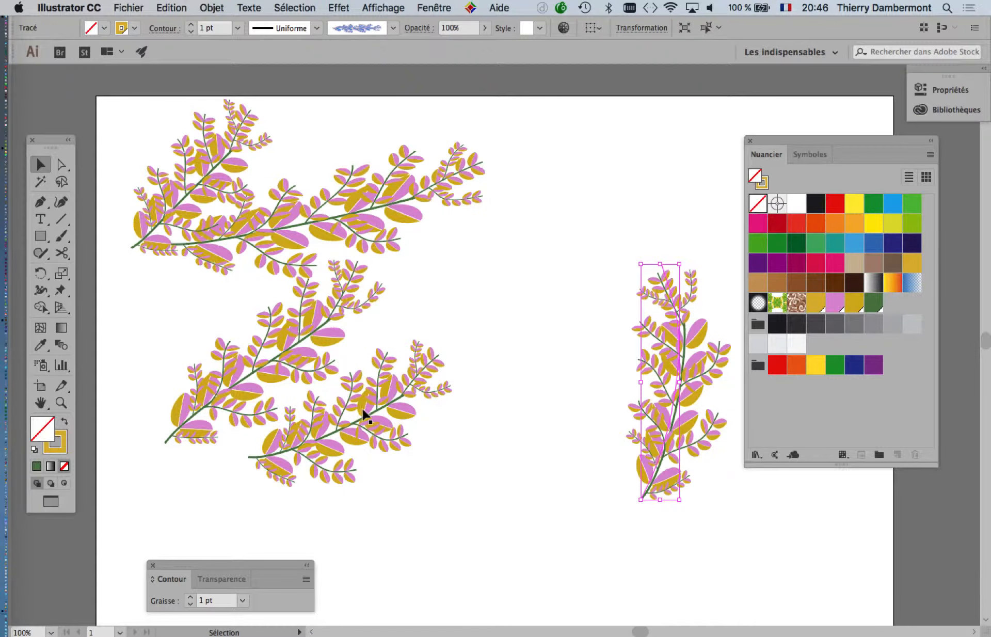
drag(368, 419, 485, 474)
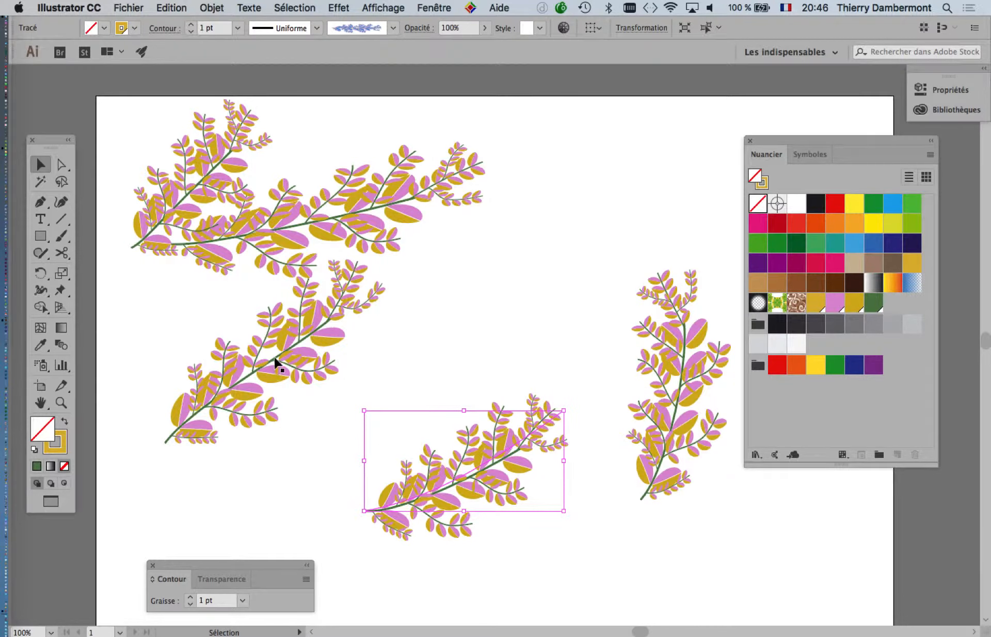
drag(277, 361, 299, 440)
drag(339, 223, 486, 292)
drag(199, 188, 223, 292)
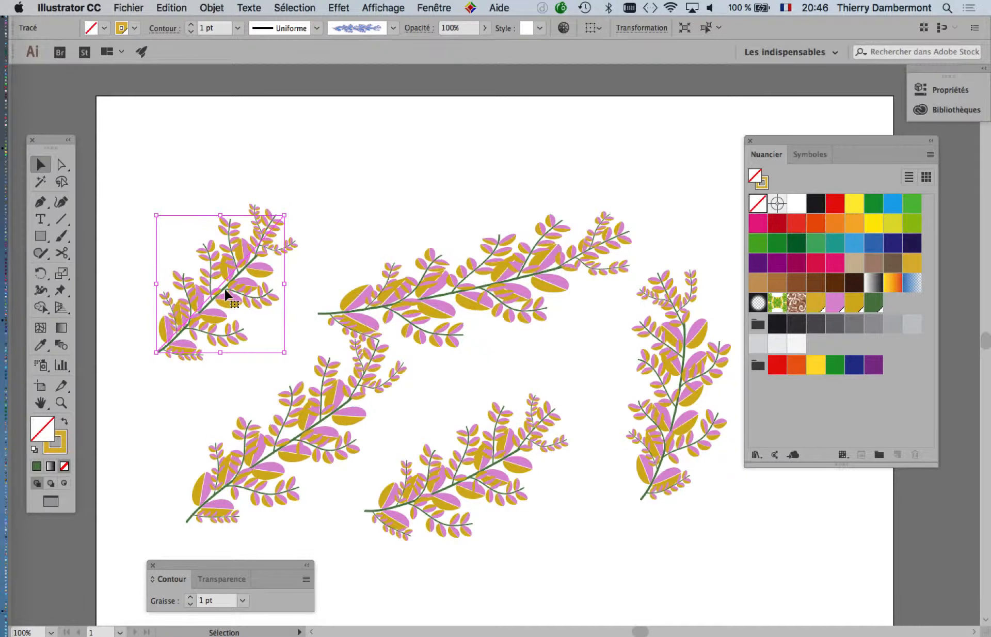